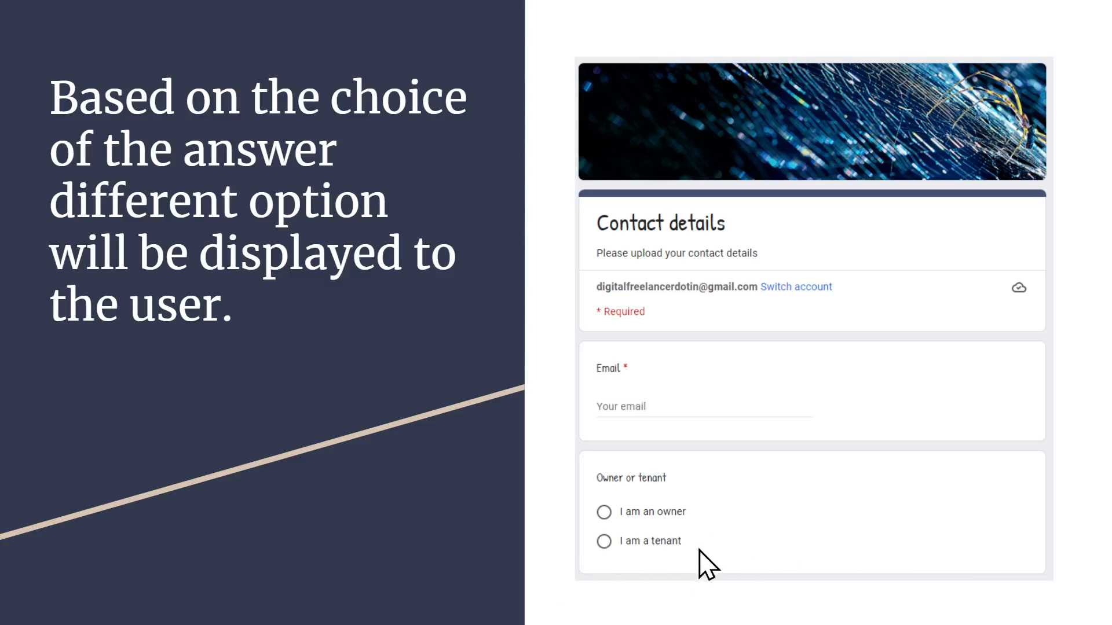
left_click(854, 424)
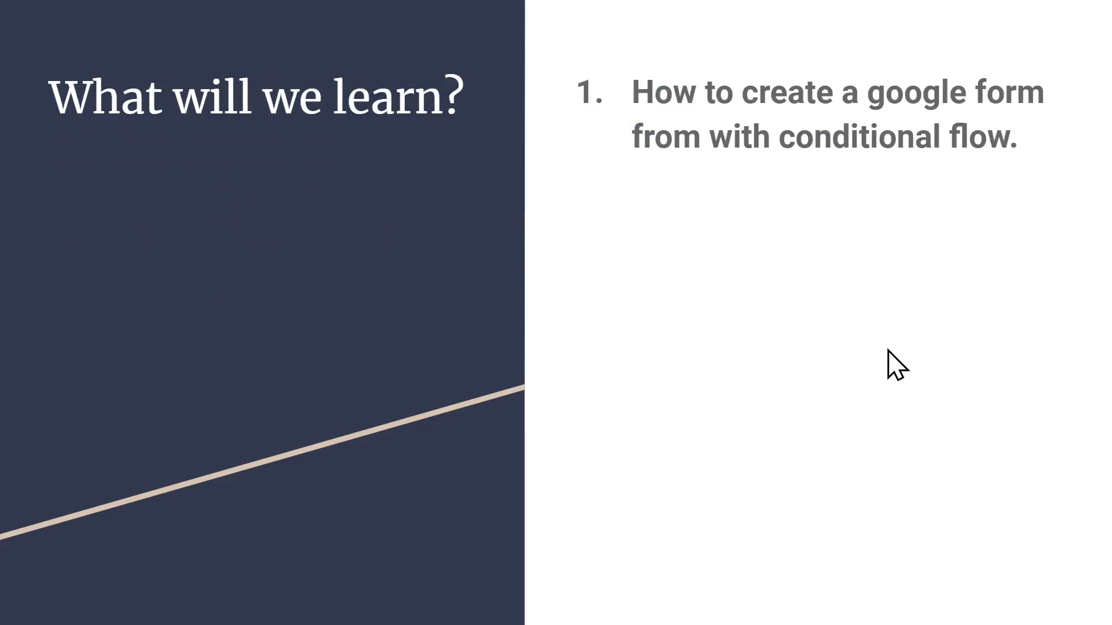
key("Escape")
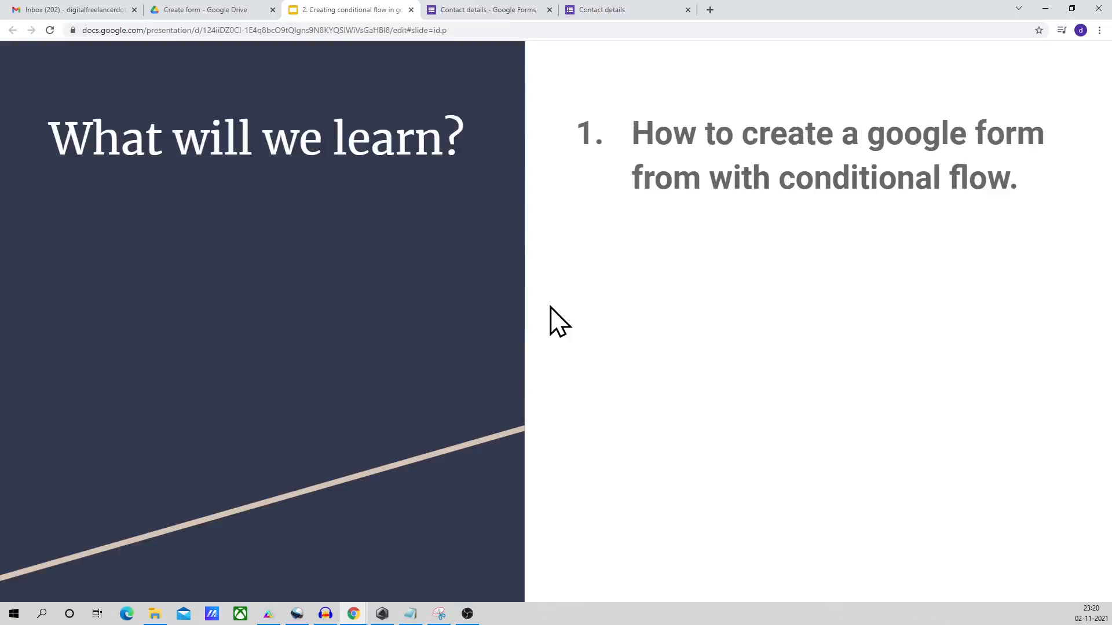
- In the live Contact details form, fill in the flat number, choose "I am the owner" and continue to the next section
left_click(647, 9)
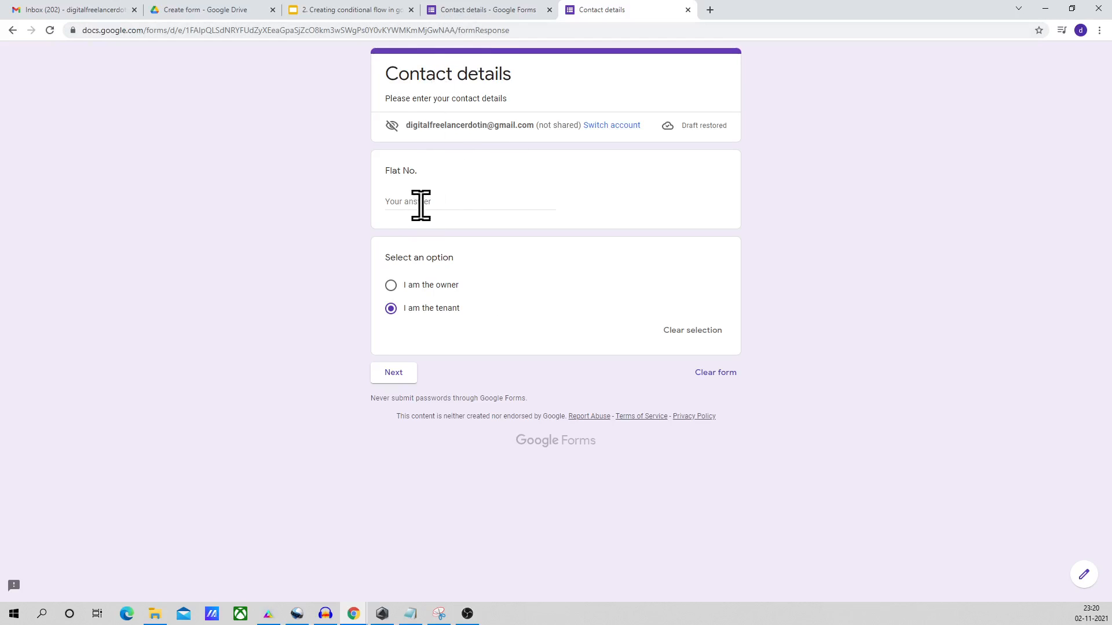
type("123")
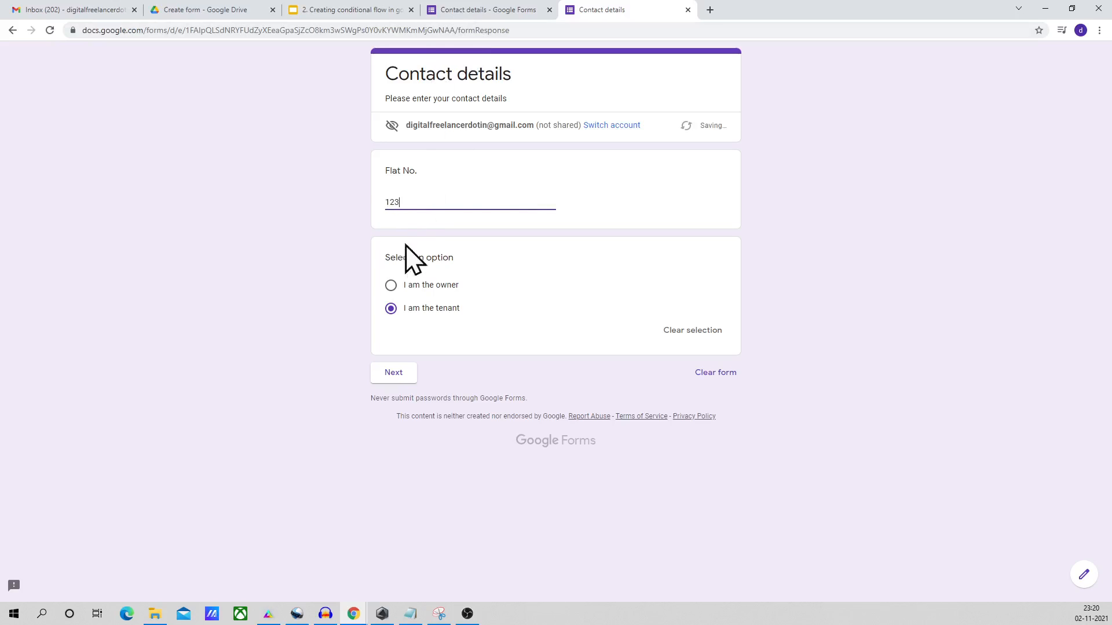
left_click(391, 286)
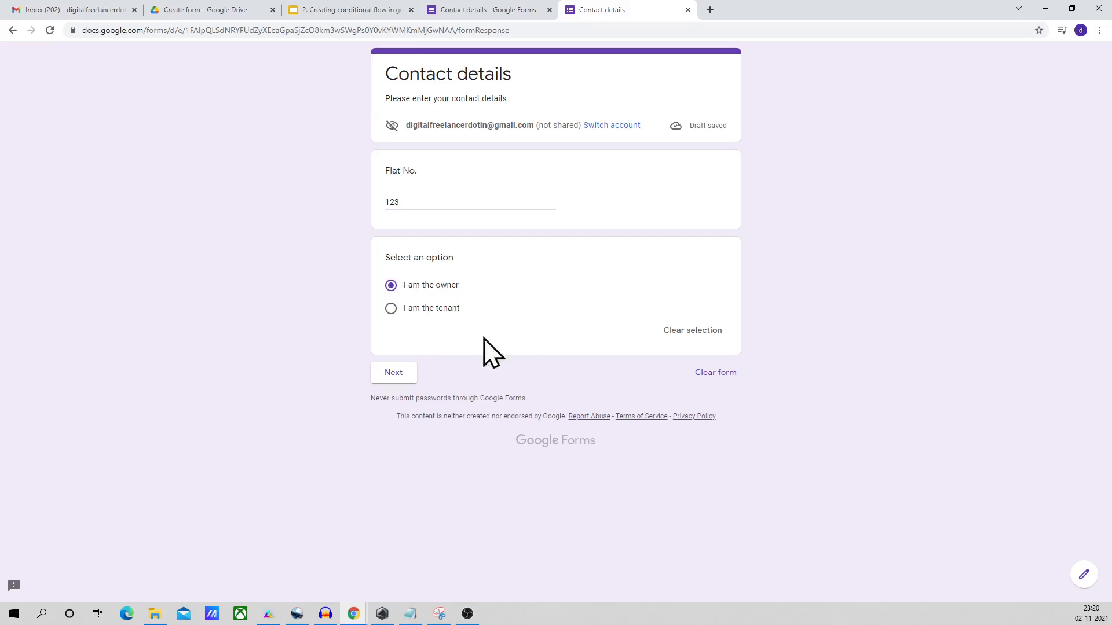
left_click(412, 375)
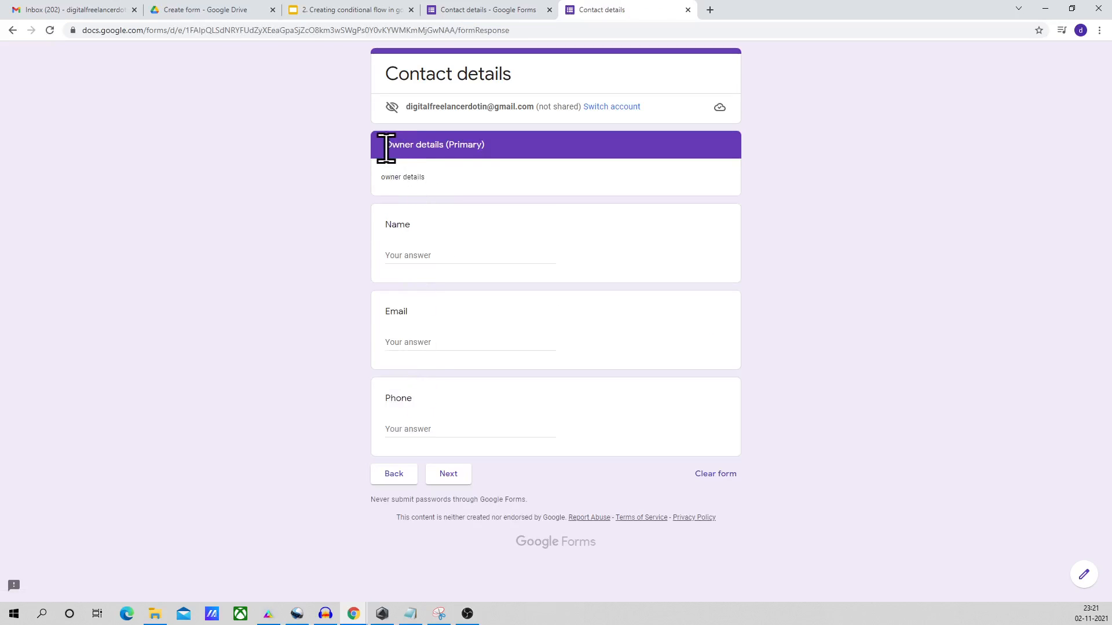
- Examine the primary owner details section and the secondary owner details section of the form
left_click_drag(385, 147, 497, 161)
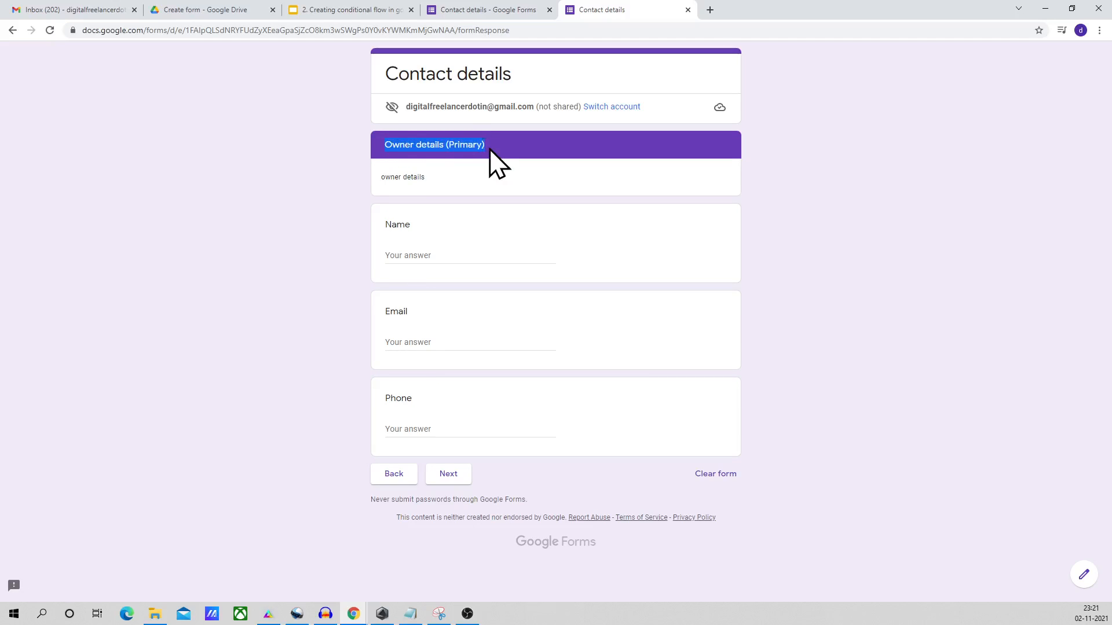
left_click(300, 255)
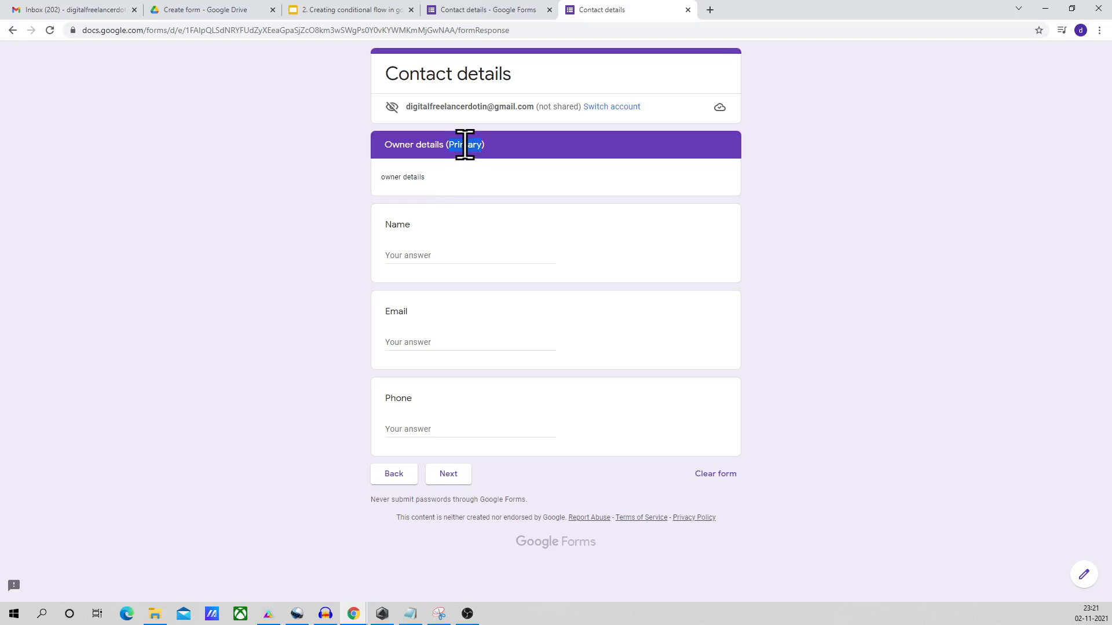
left_click(446, 475)
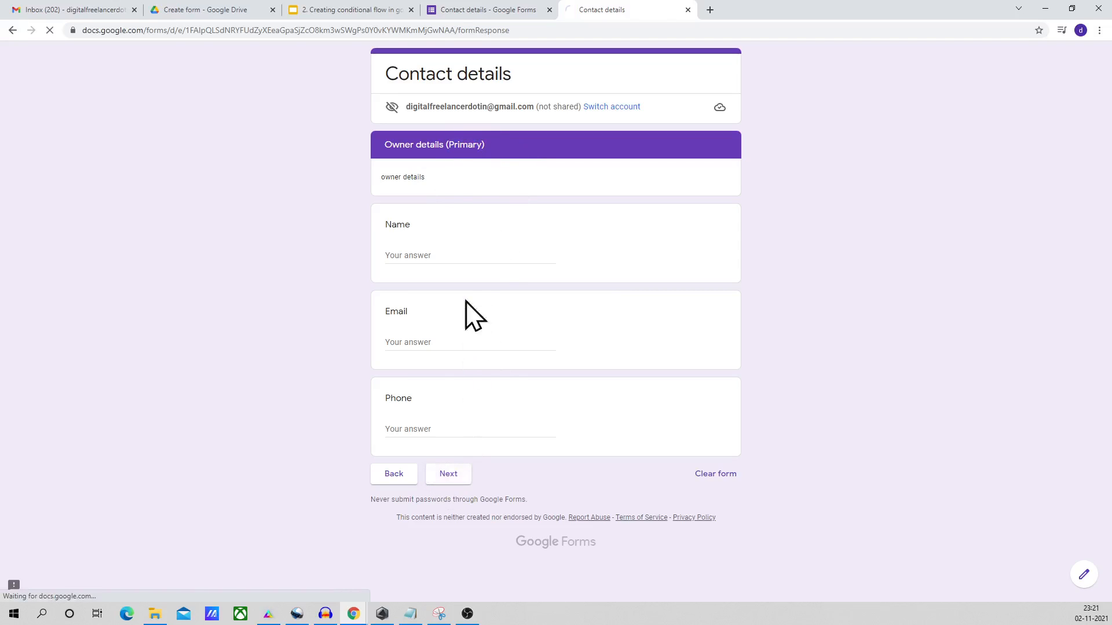
double_click(477, 144)
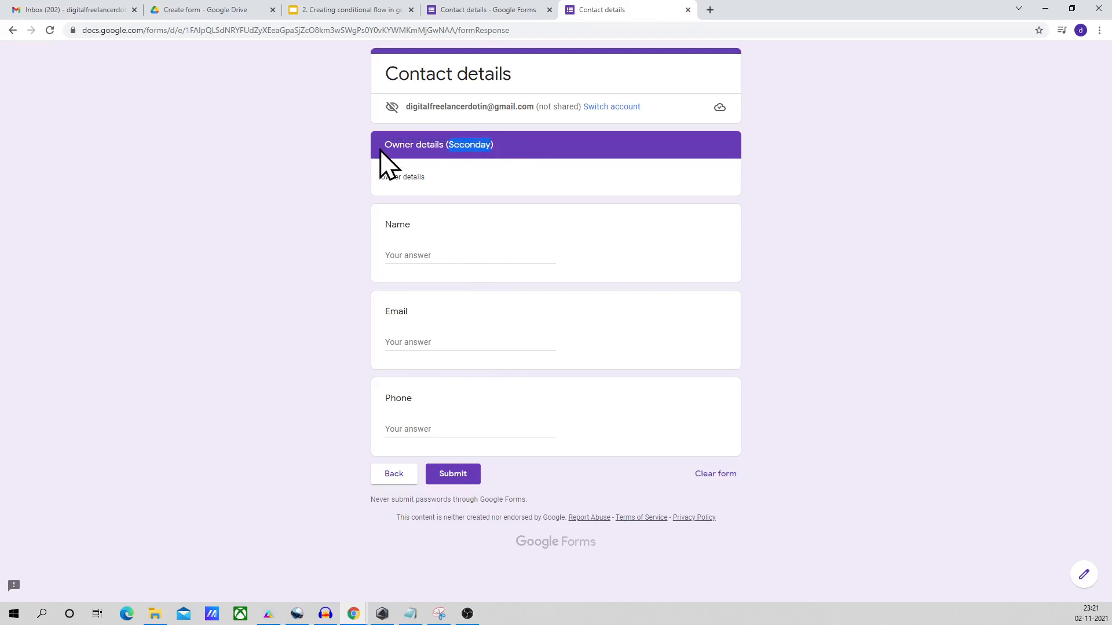
left_click_drag(385, 145, 510, 153)
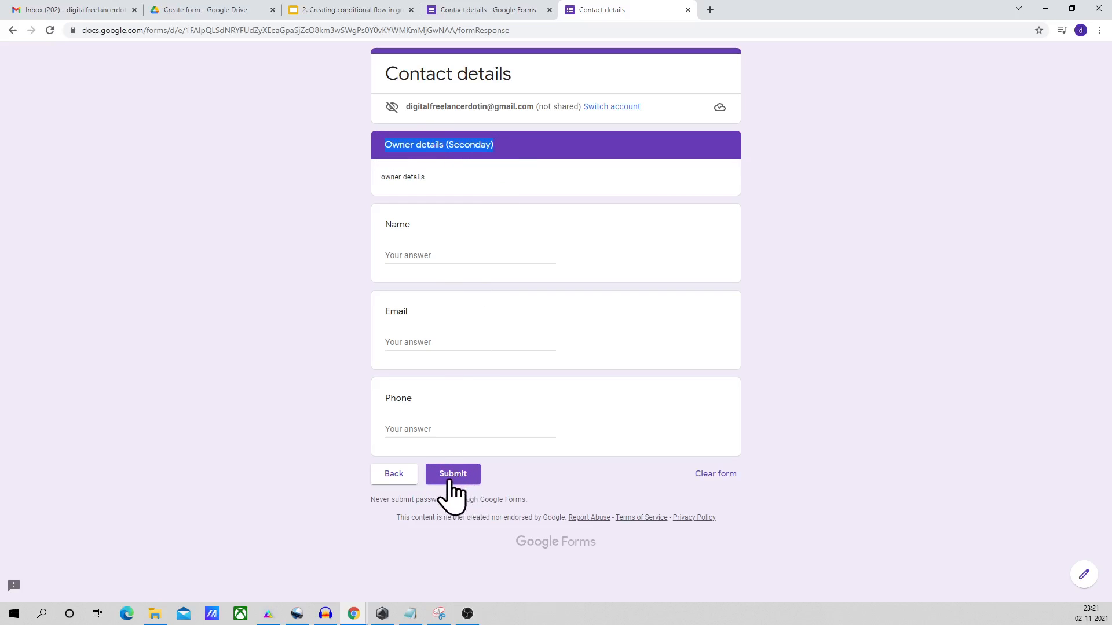
- Return to the form's first page, choose "I am the tenant" and continue to the next section
left_click(393, 476)
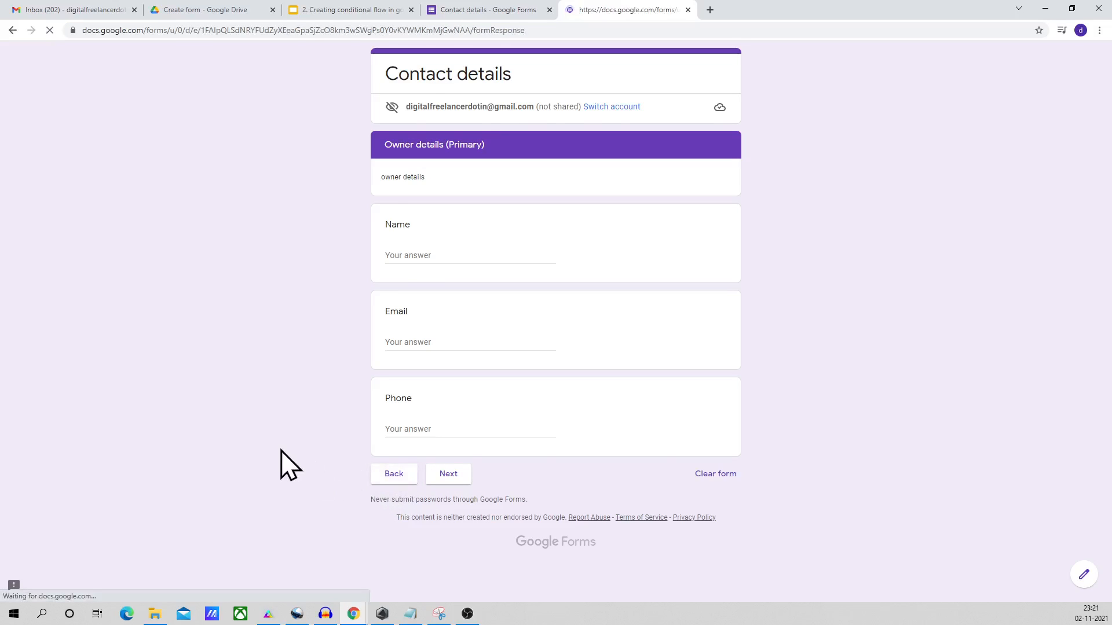
left_click(391, 309)
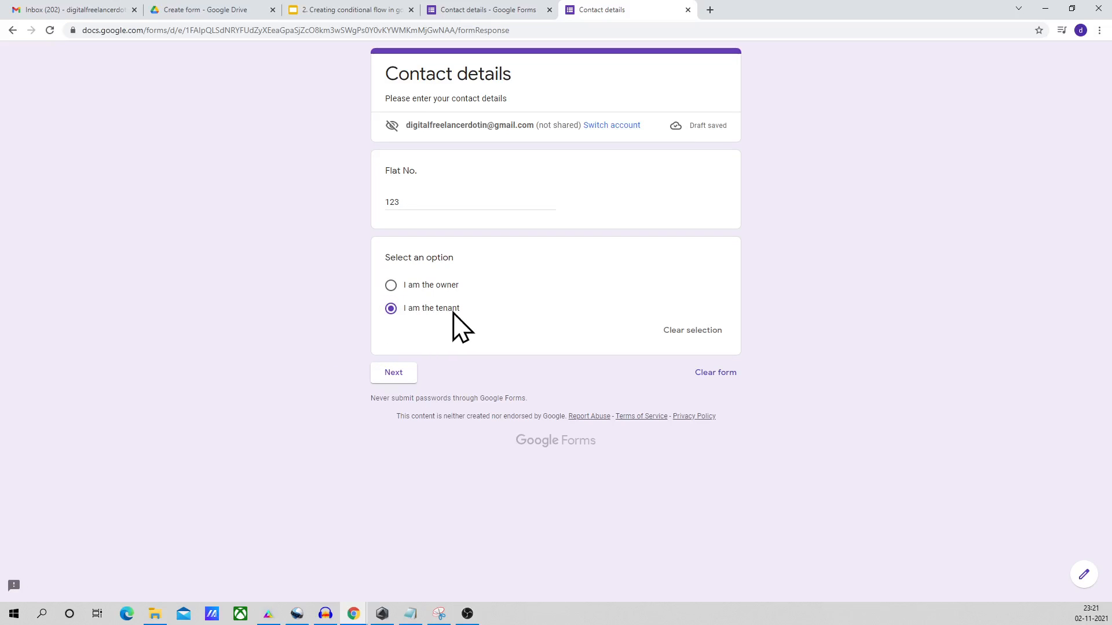
left_click(400, 380)
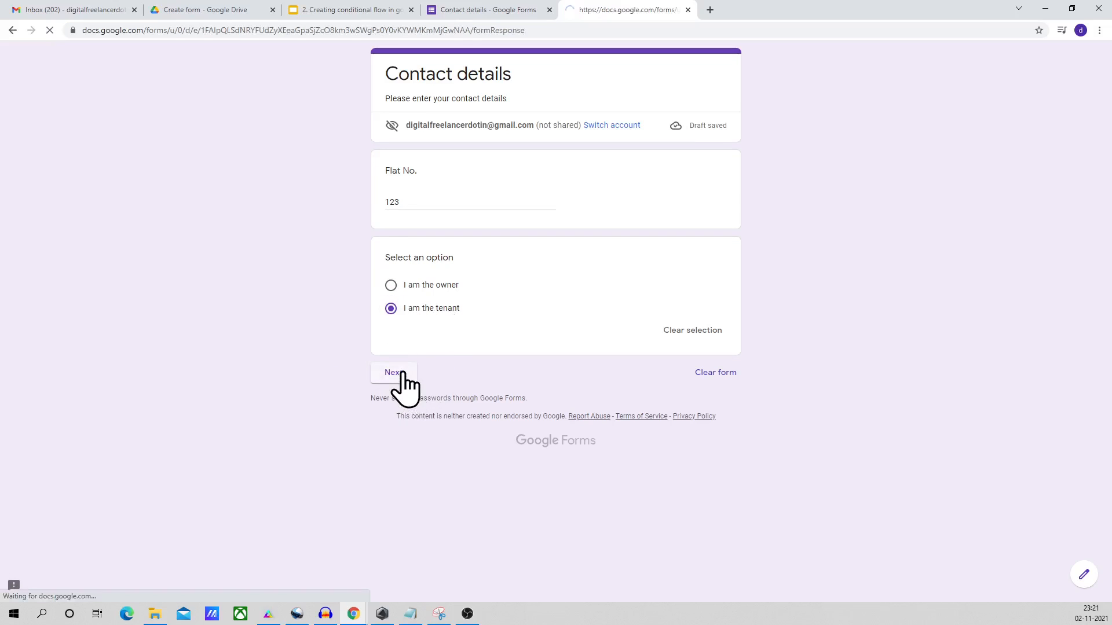
- Examine the primary tenant details section and the secondary tenant details section of the form
left_click_drag(391, 145, 497, 169)
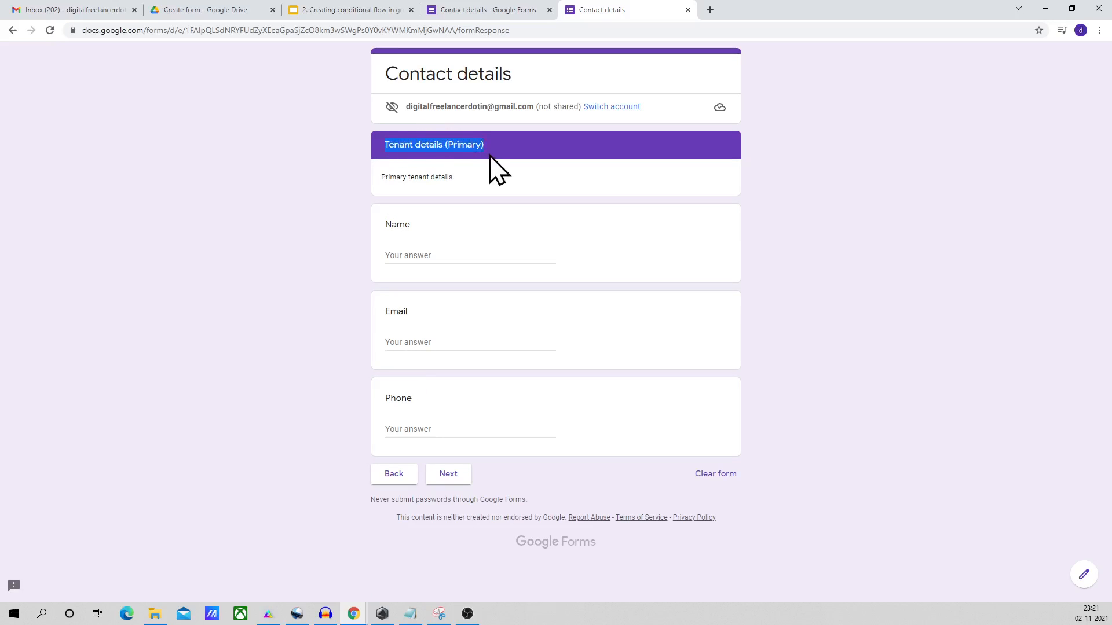
left_click(450, 476)
left_click_drag(383, 145, 509, 156)
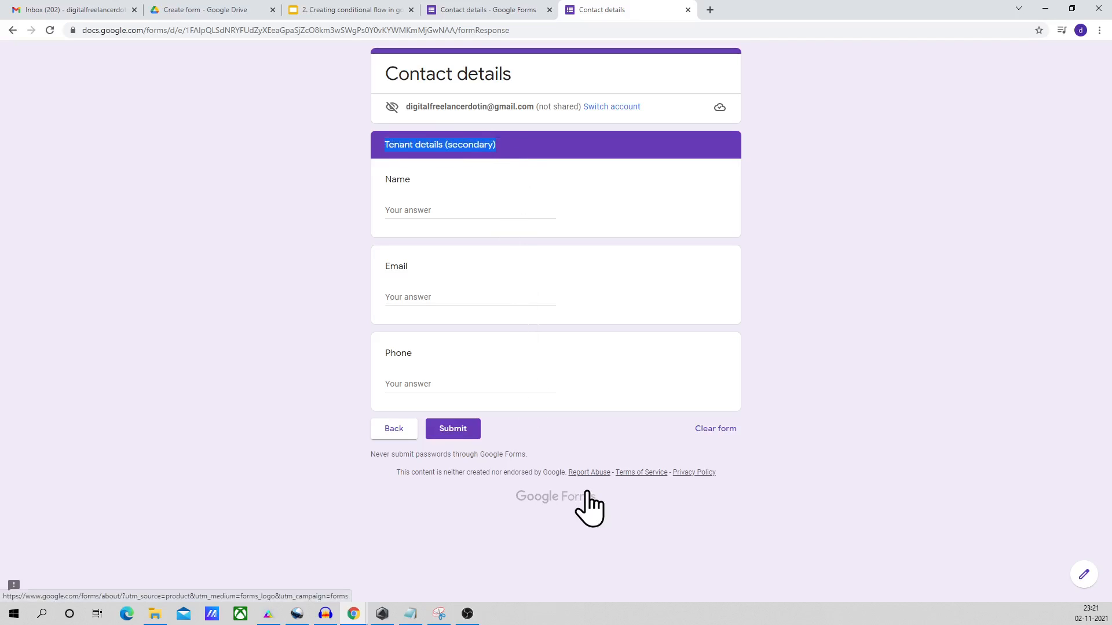
left_click(307, 410)
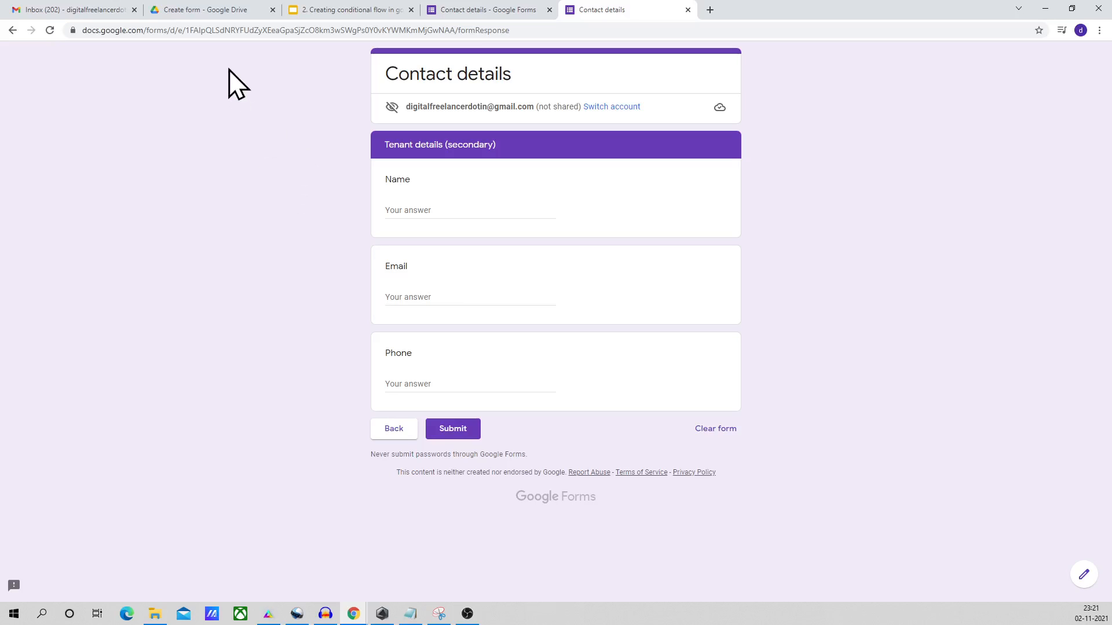
- Switch to Google Drive and create a blank Google Form in the "Create form" folder
left_click(220, 11)
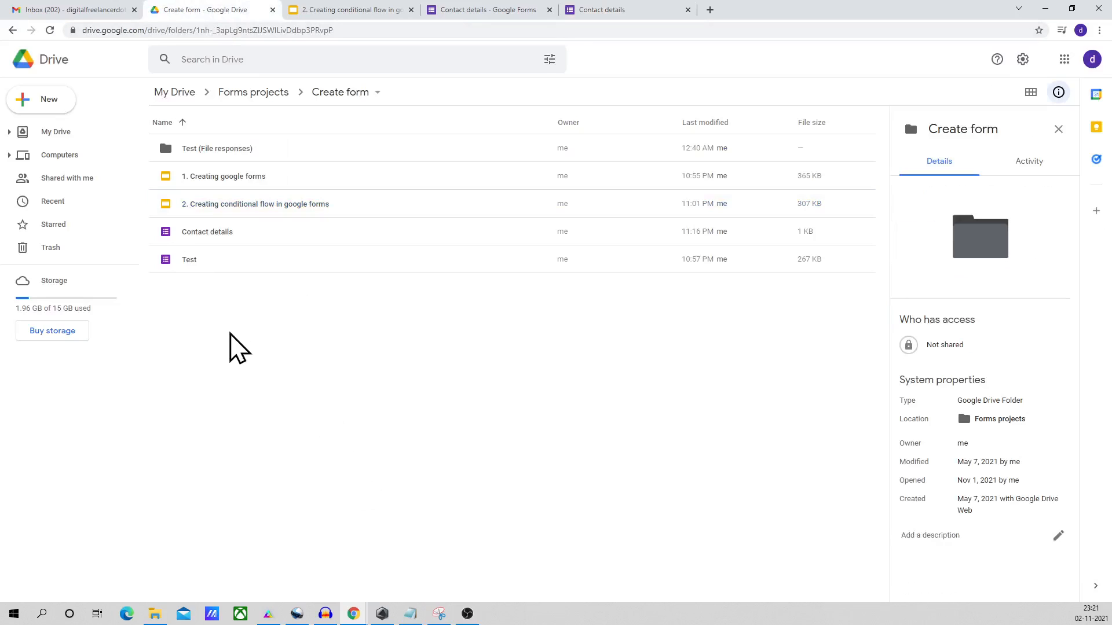
right_click(202, 340)
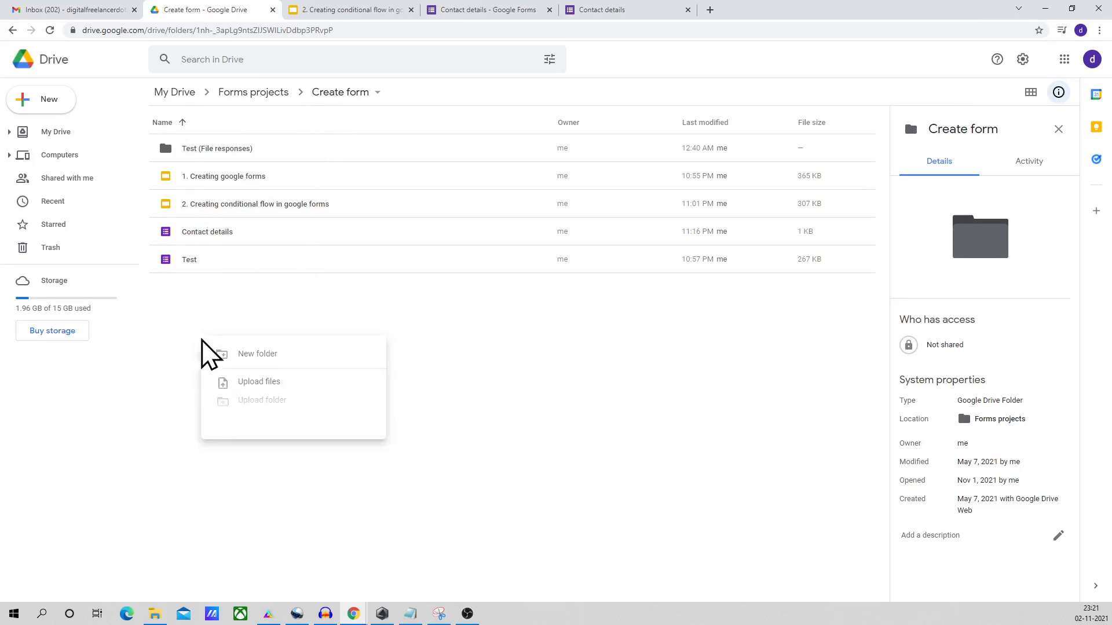
mouse_move(360, 486)
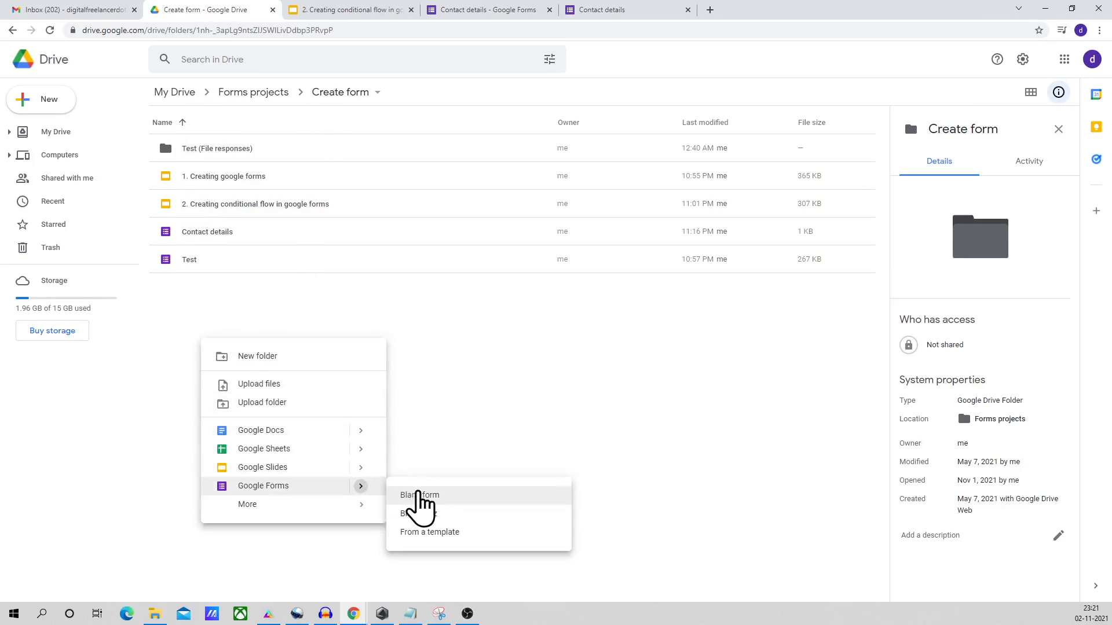
left_click(438, 496)
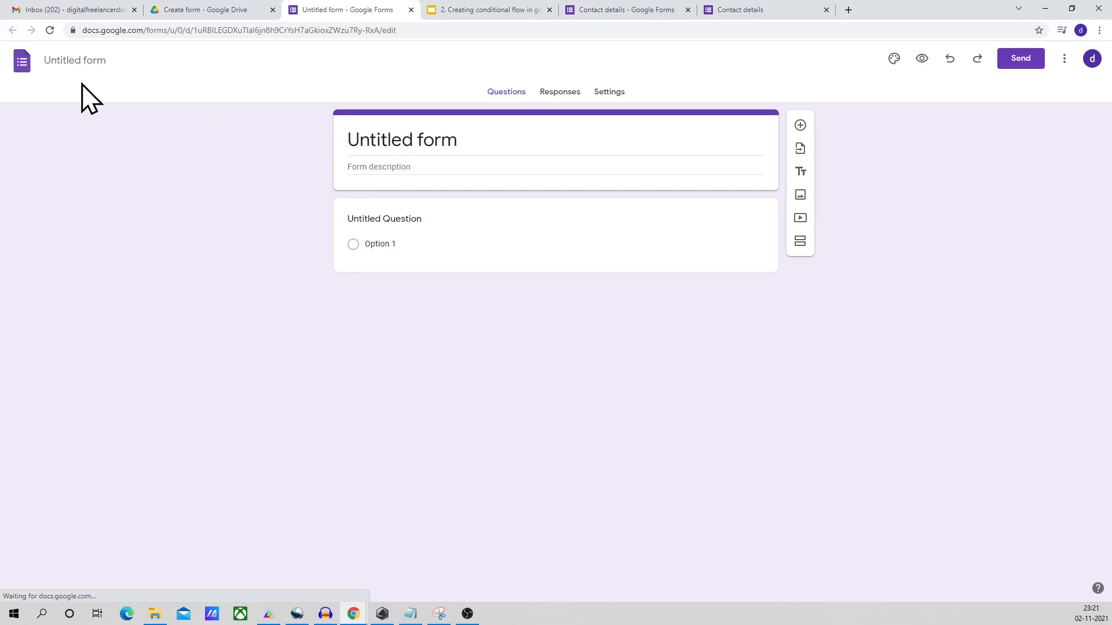
- Rename the untitled form file as "Conditional form"
left_click(80, 60)
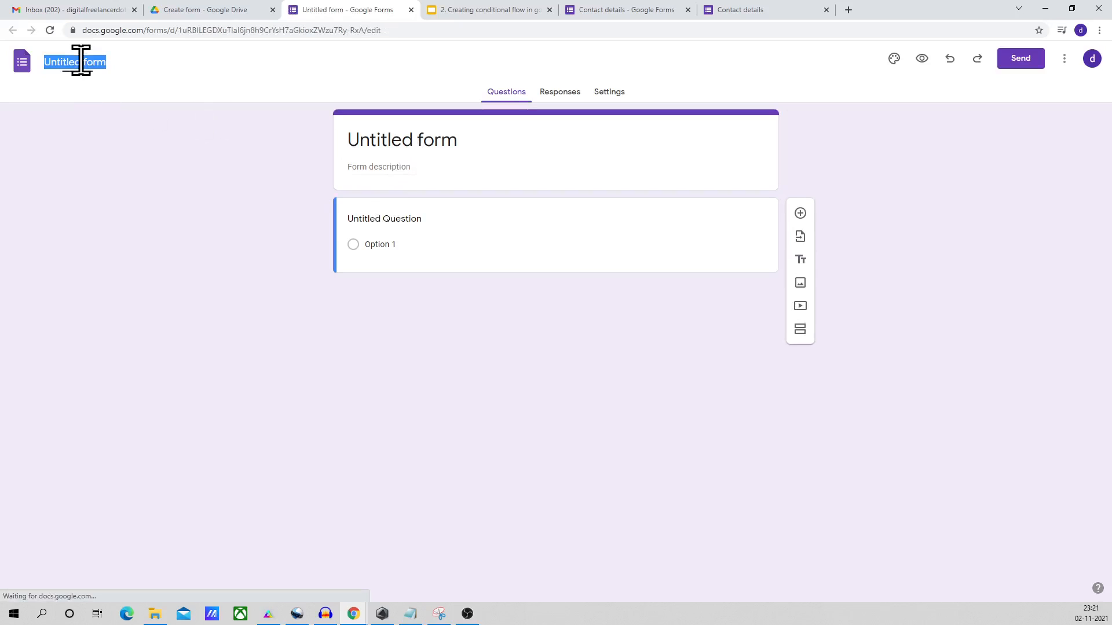
type("Conditional form")
left_click(148, 200)
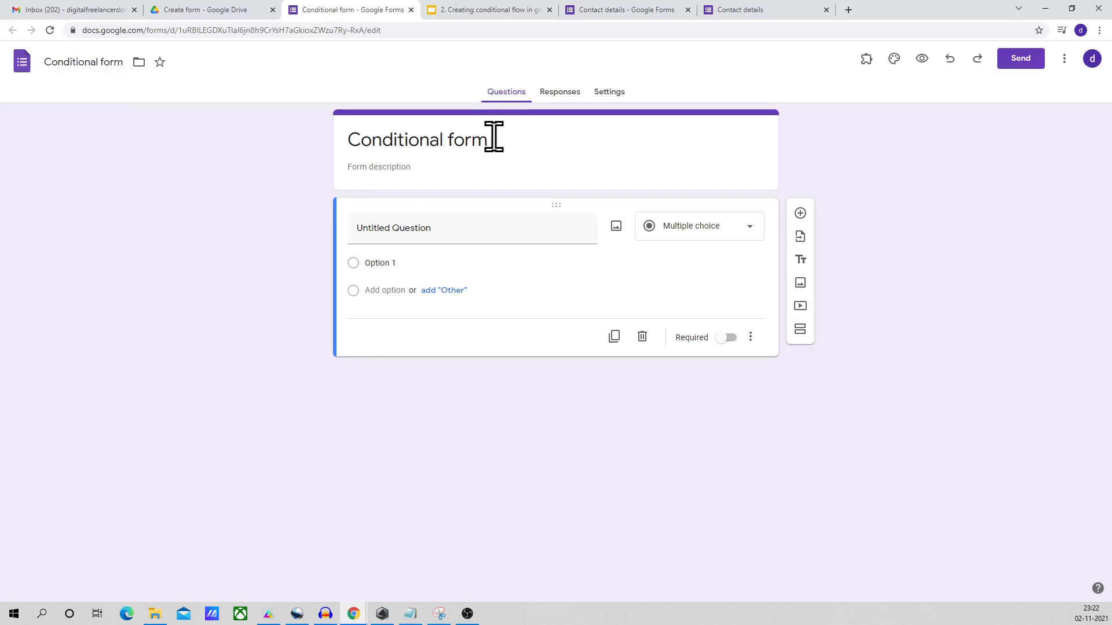
- Set the form's title to "Contact details" and its description to "Please enter your contact details here"
triple_click(487, 146)
type("Contact details")
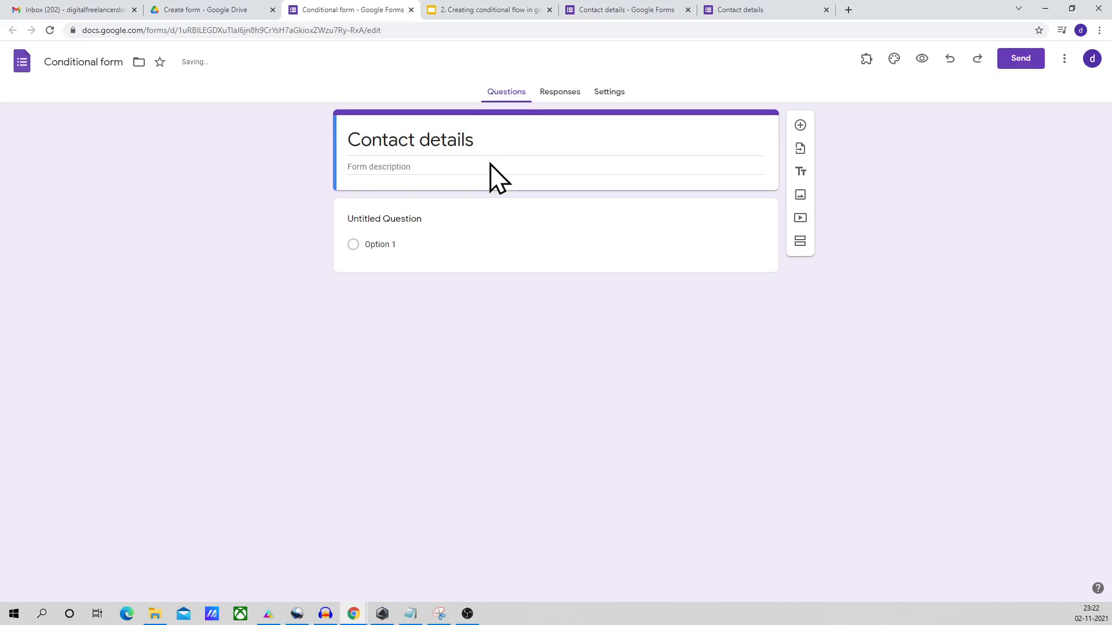
left_click(505, 171)
key("BackSpace")
type("Please enter your contact details here")
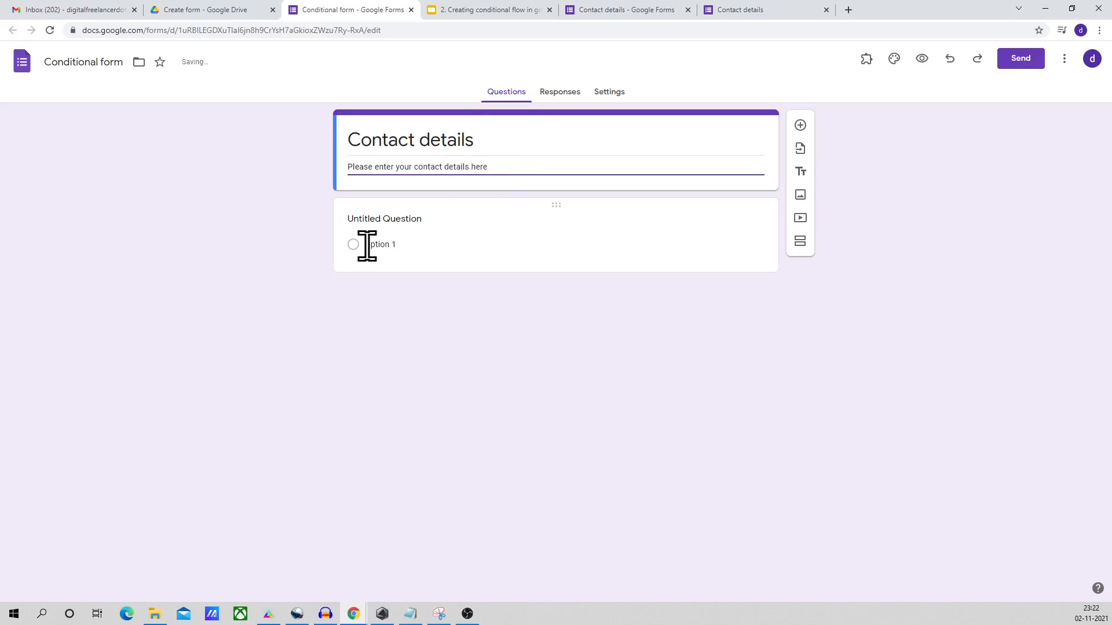
- Make the first question a short answer titled "Name" and add a multiple-choice question titled "Select an option"
left_click(398, 219)
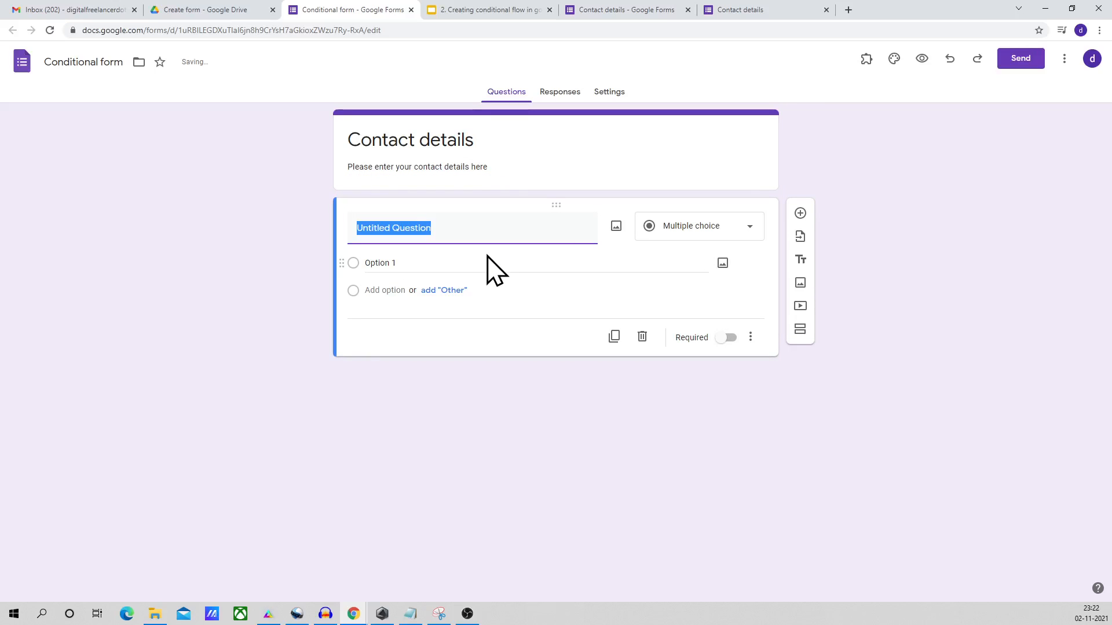
type("Name")
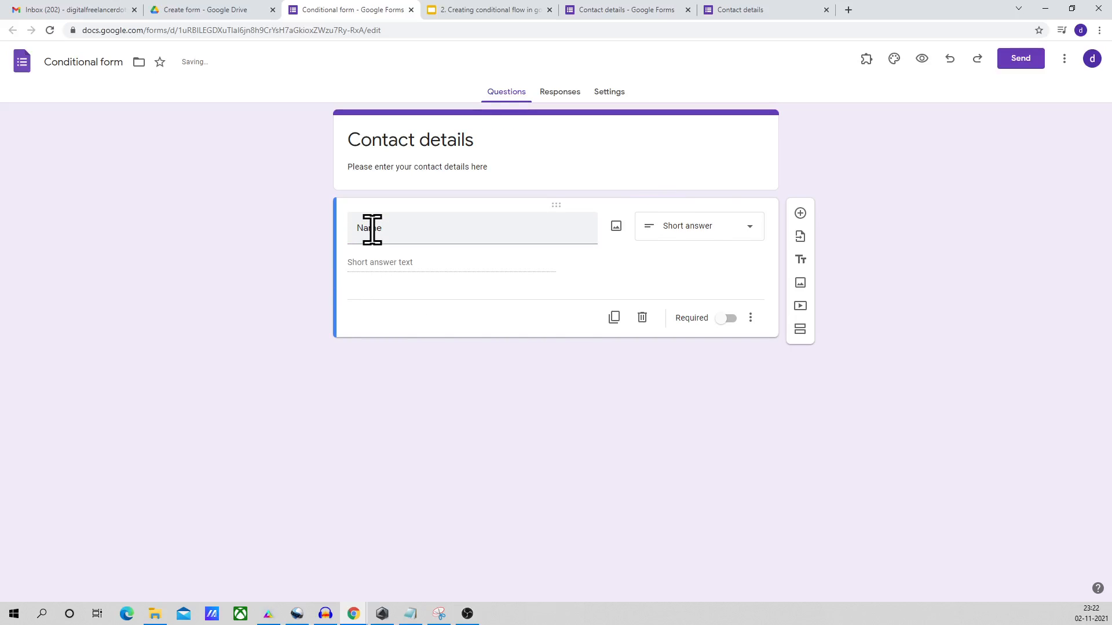
left_click(801, 213)
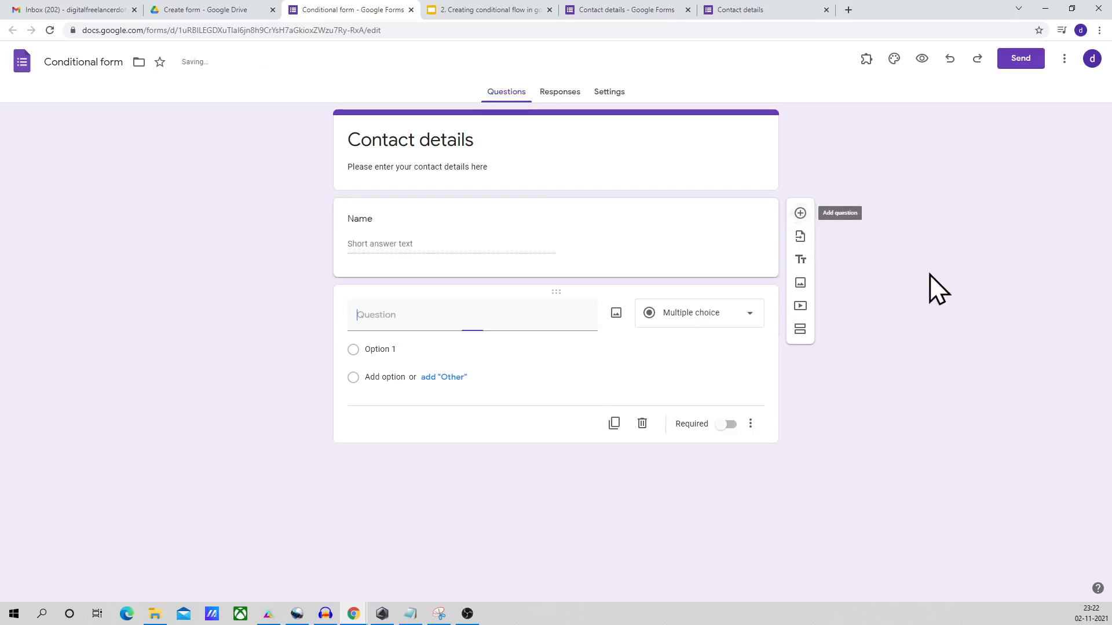
left_click(732, 319)
left_click(727, 306)
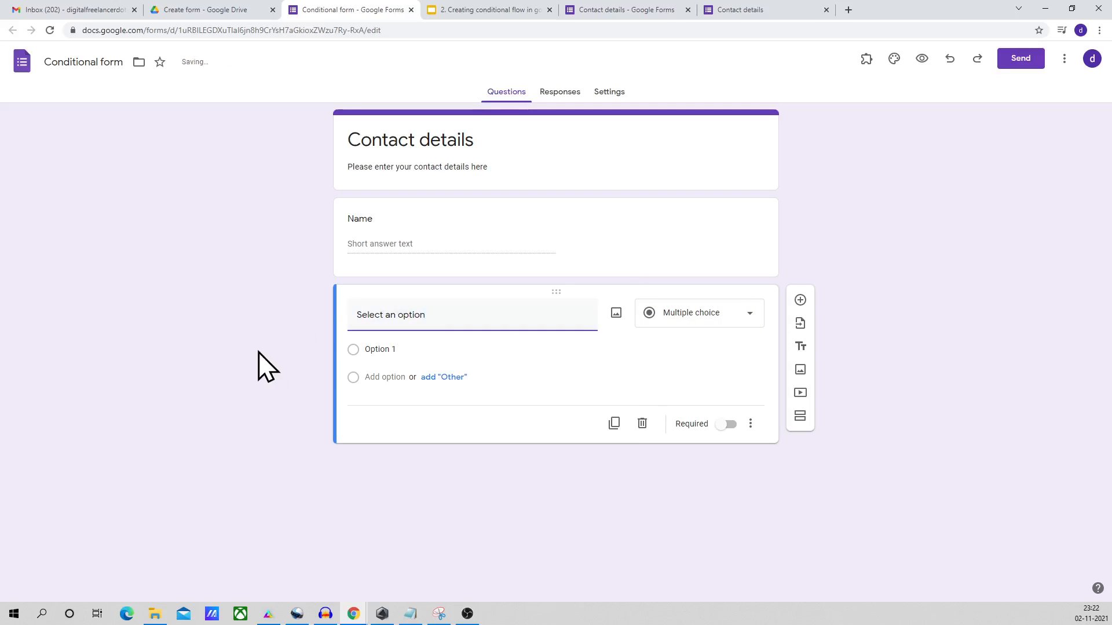
- Give the "Select an option" question the two choices "Owner" and "Tenant"
left_click(406, 355)
type("owner")
left_click(392, 377)
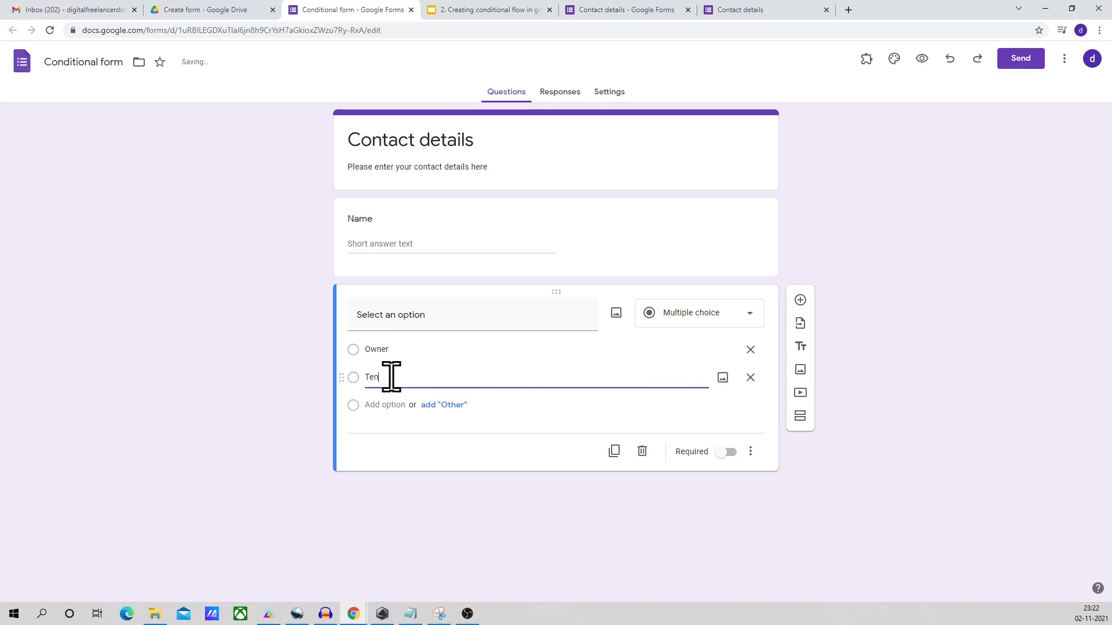
left_click(230, 377)
- Reword the two choices of the question to "I am an Owner" and "I am a Tenant"
left_click(373, 349)
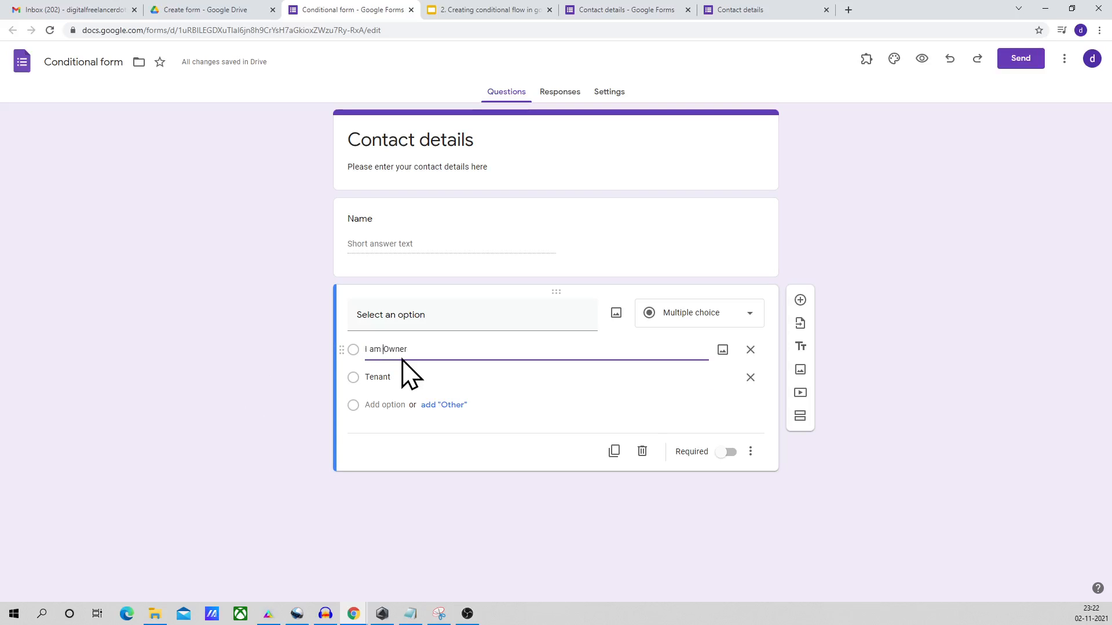
left_click(377, 377)
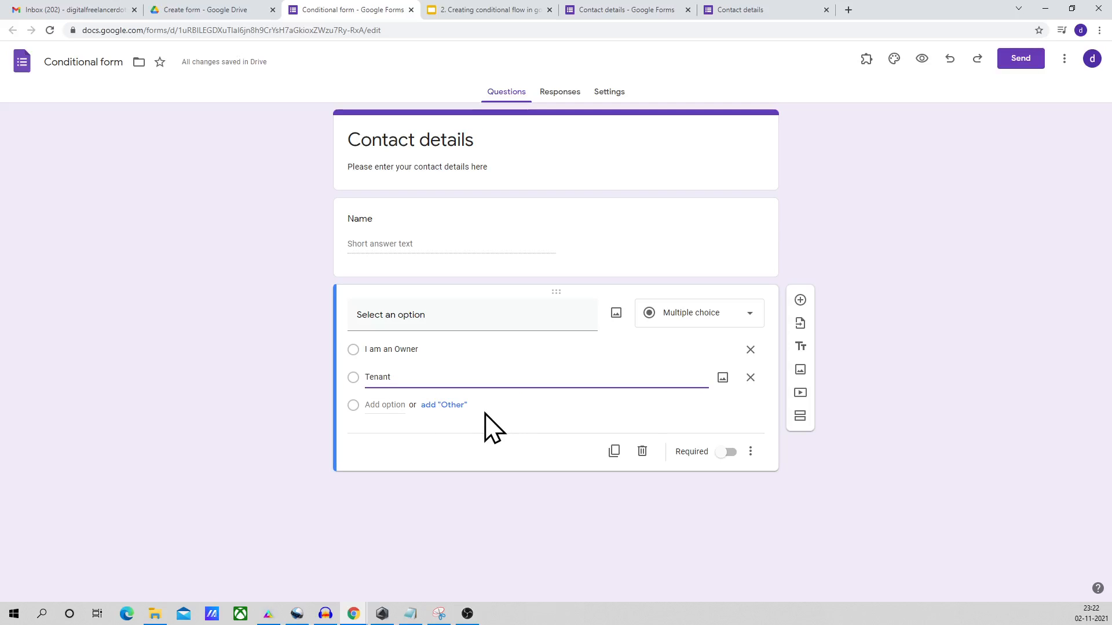
left_click(214, 355)
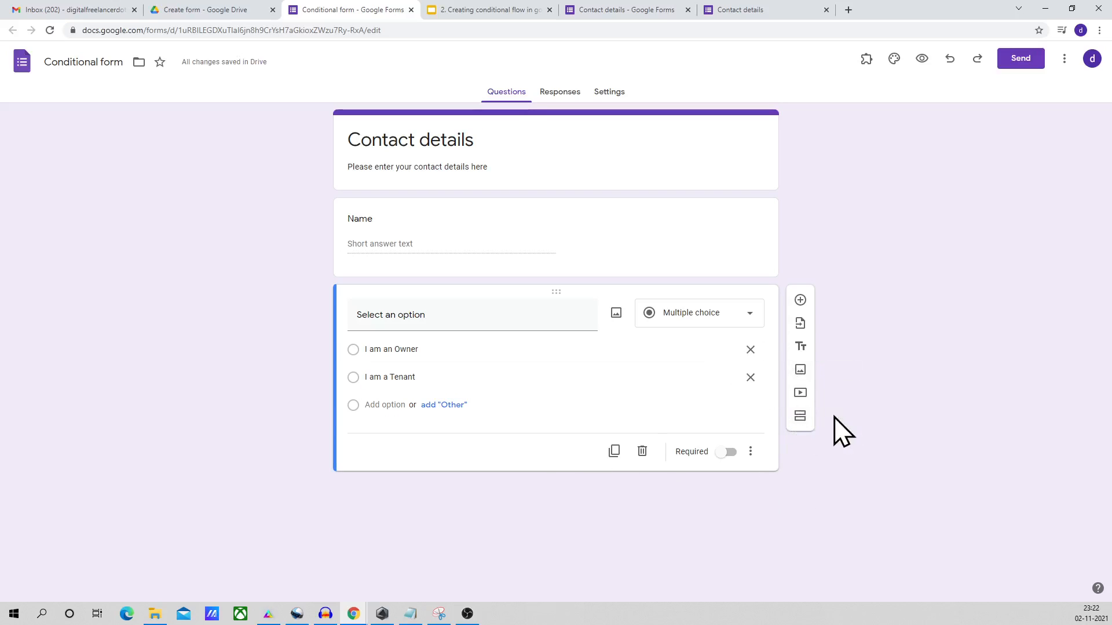
- Add a second section after the "Select an option" question and title it "Owner details (Primary)"
left_click(800, 416)
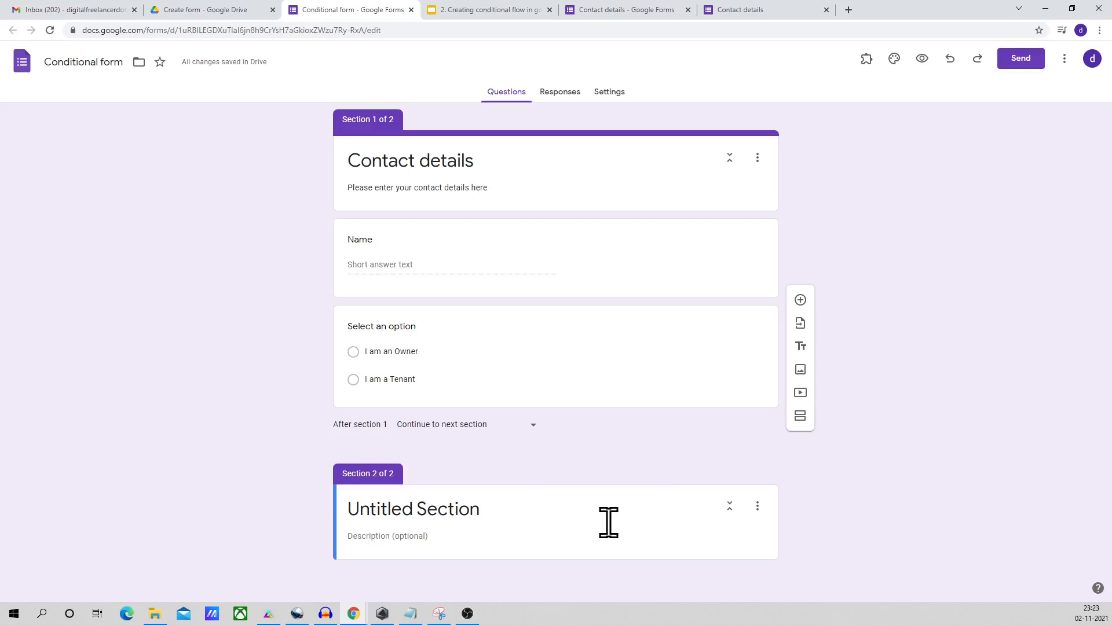
left_click(474, 513)
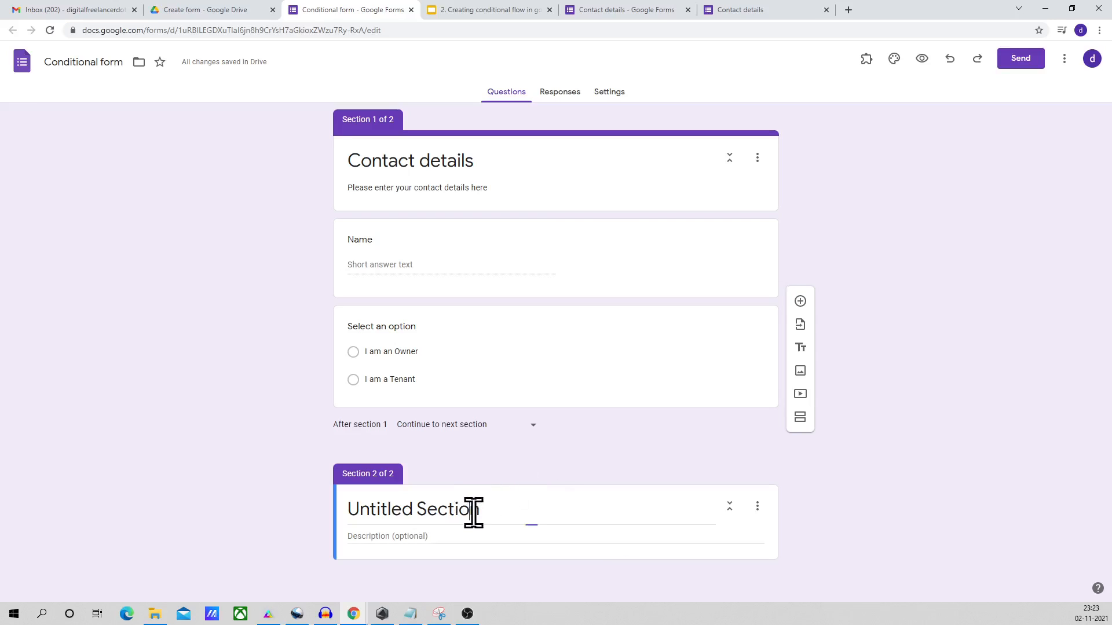
triple_click(503, 509)
left_click(353, 507)
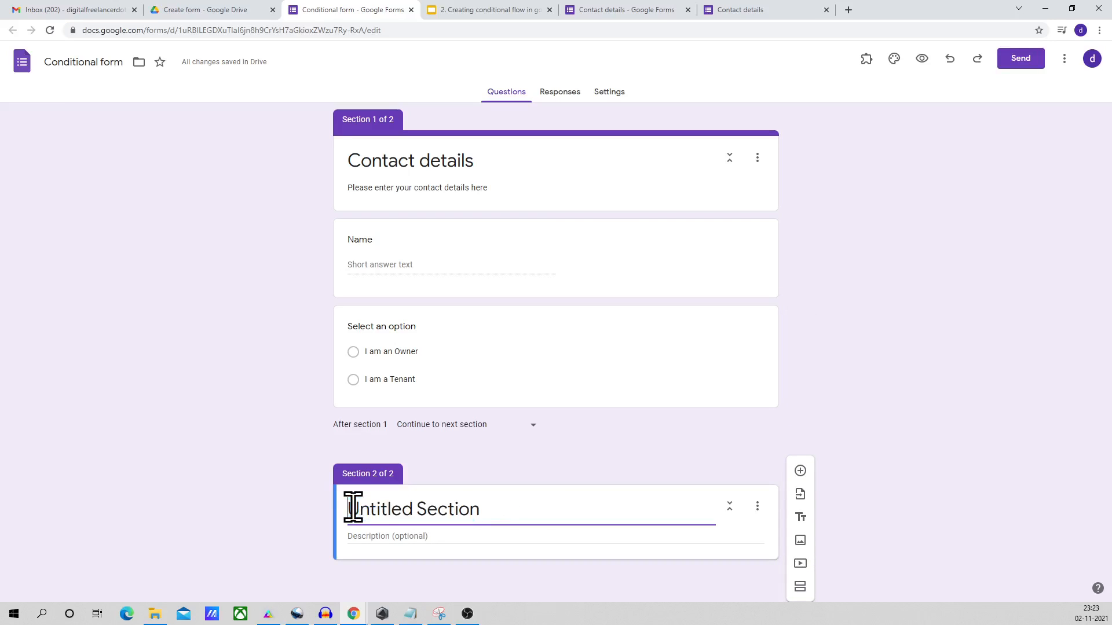
double_click(379, 508)
type("Owner")
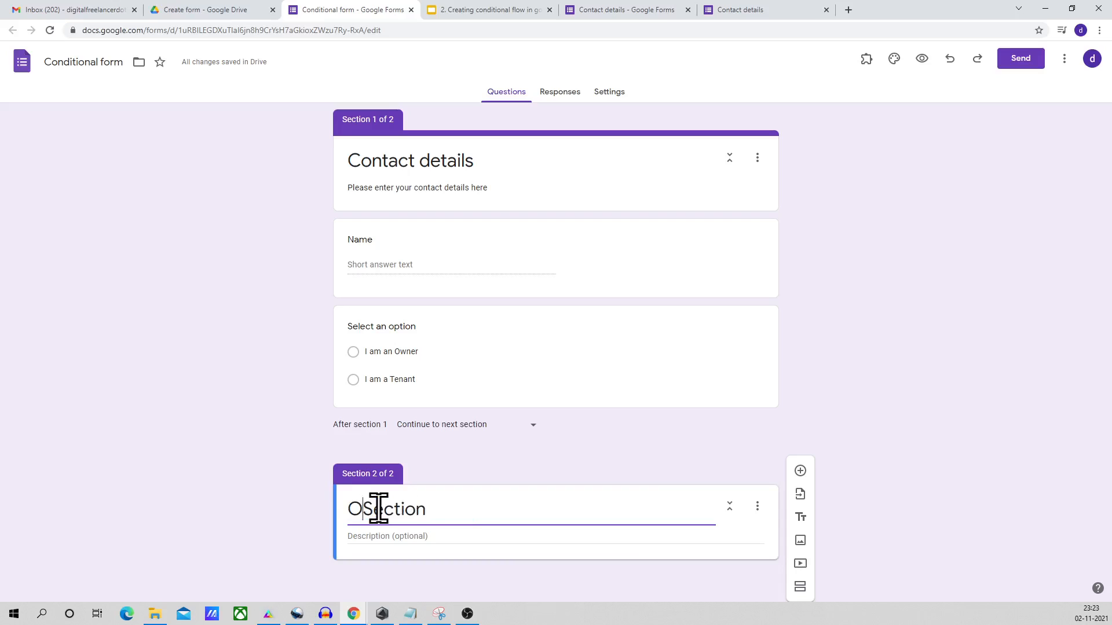
left_click(464, 535)
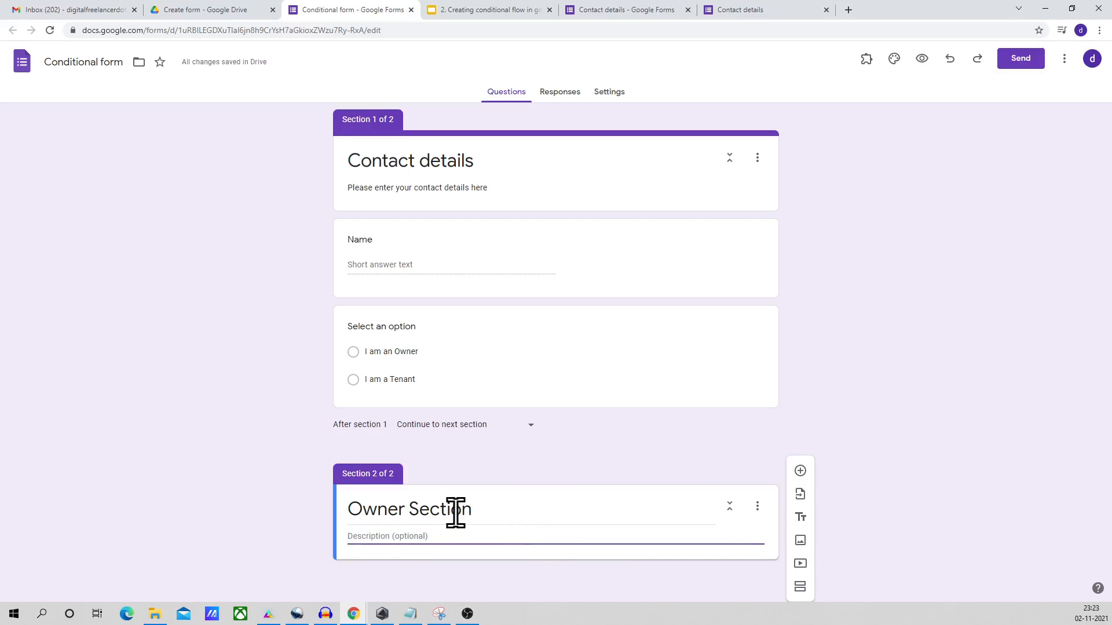
double_click(457, 511)
type("details (Primary")
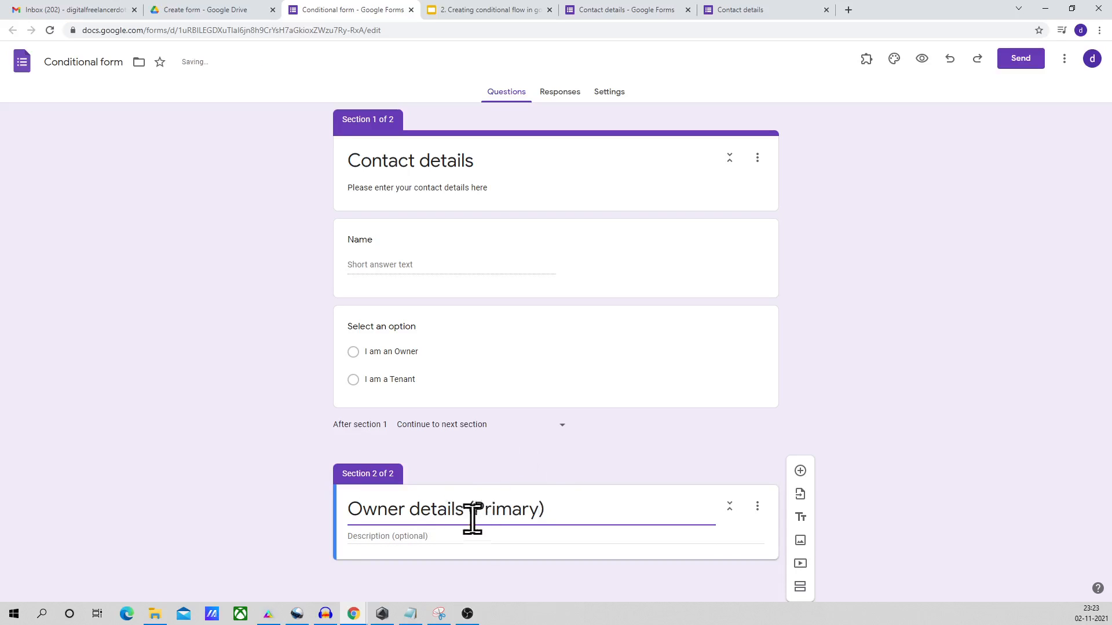
- Set the description of the "Owner details (Primary)" section to "Please enter the primary owners details"
left_click(458, 538)
type("Please ")
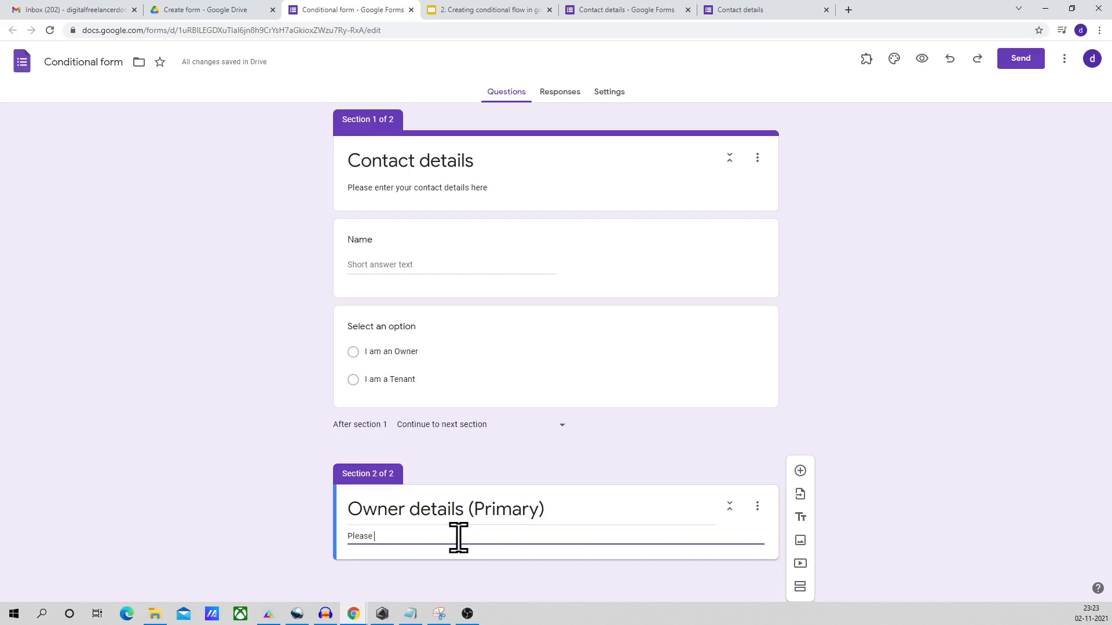
type("enter the primary owner's details")
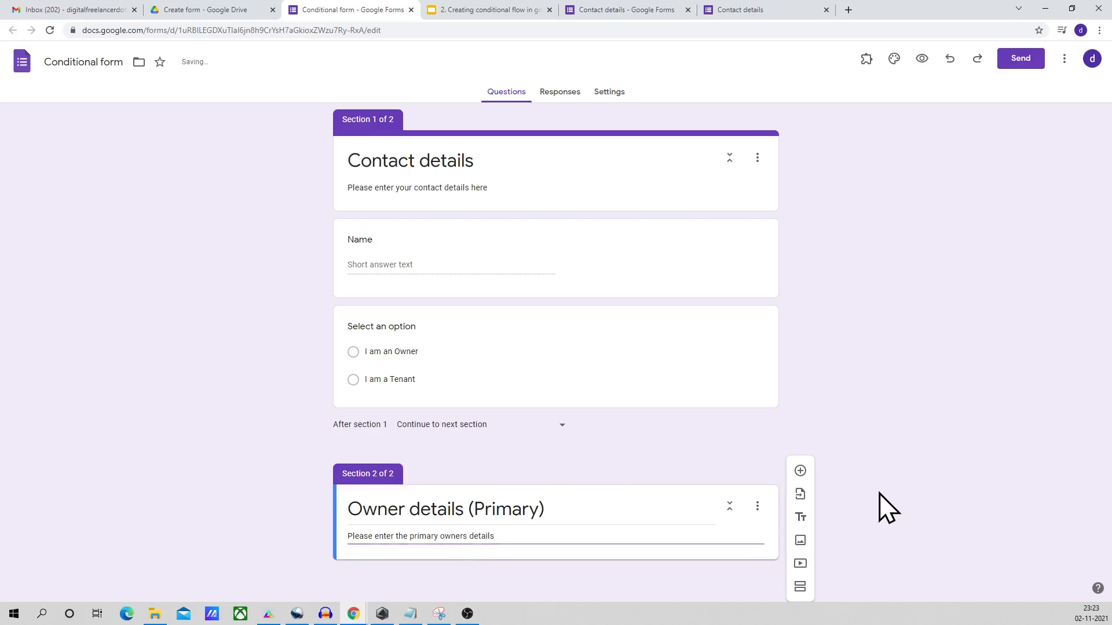
- Add three short-answer questions titled "Name", "Email" and "Phone" to the "Owner details (Primary)" section
left_click(800, 471)
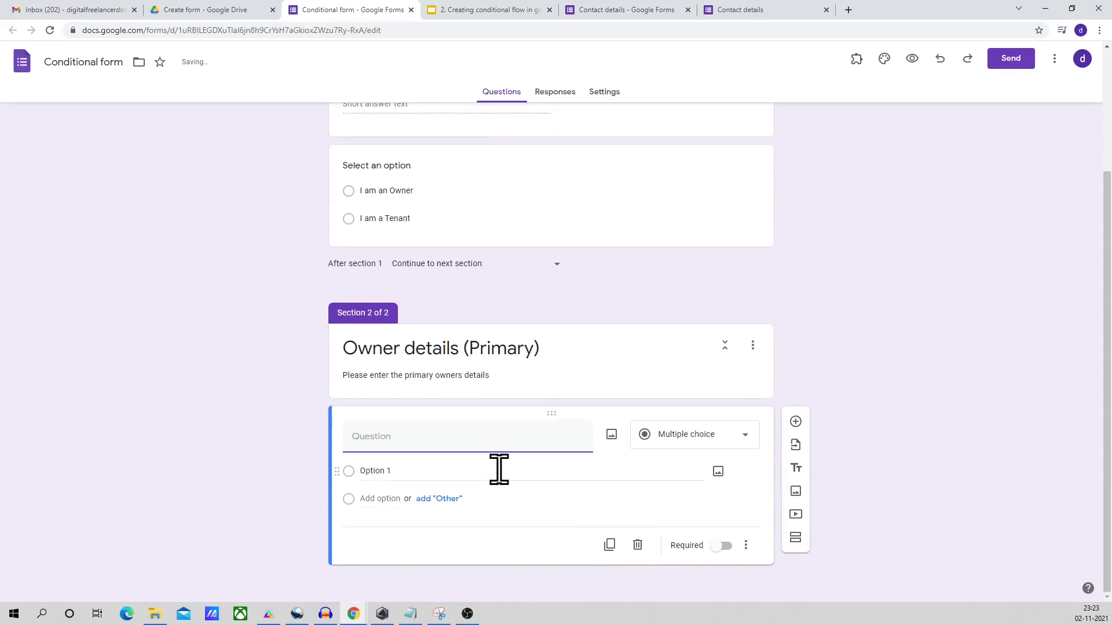
type("Name")
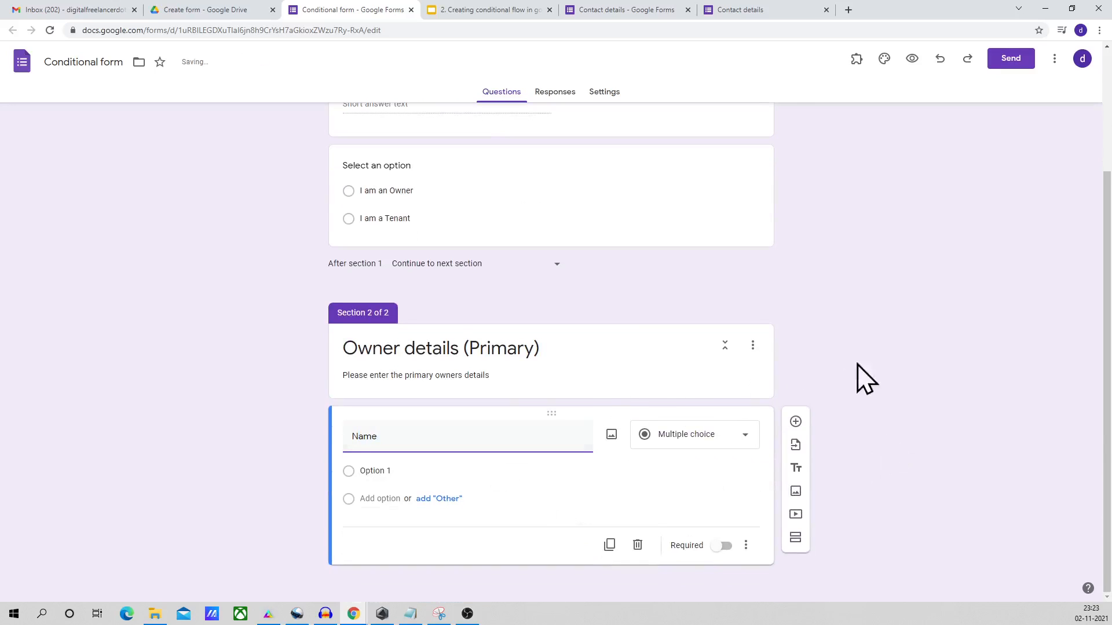
left_click(799, 459)
type("Email")
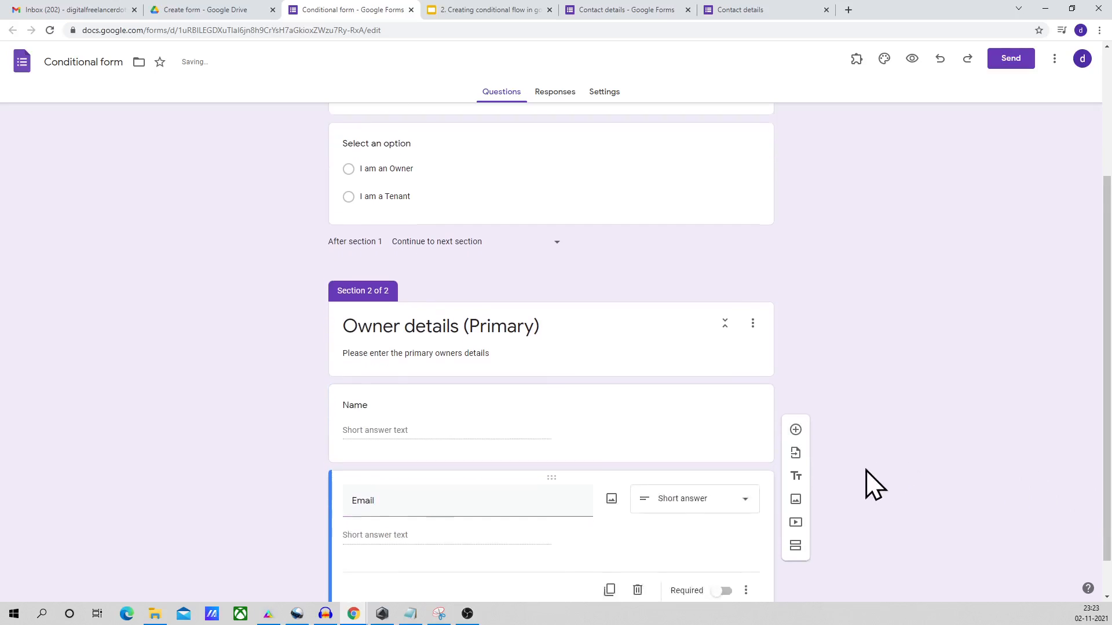
left_click(796, 441)
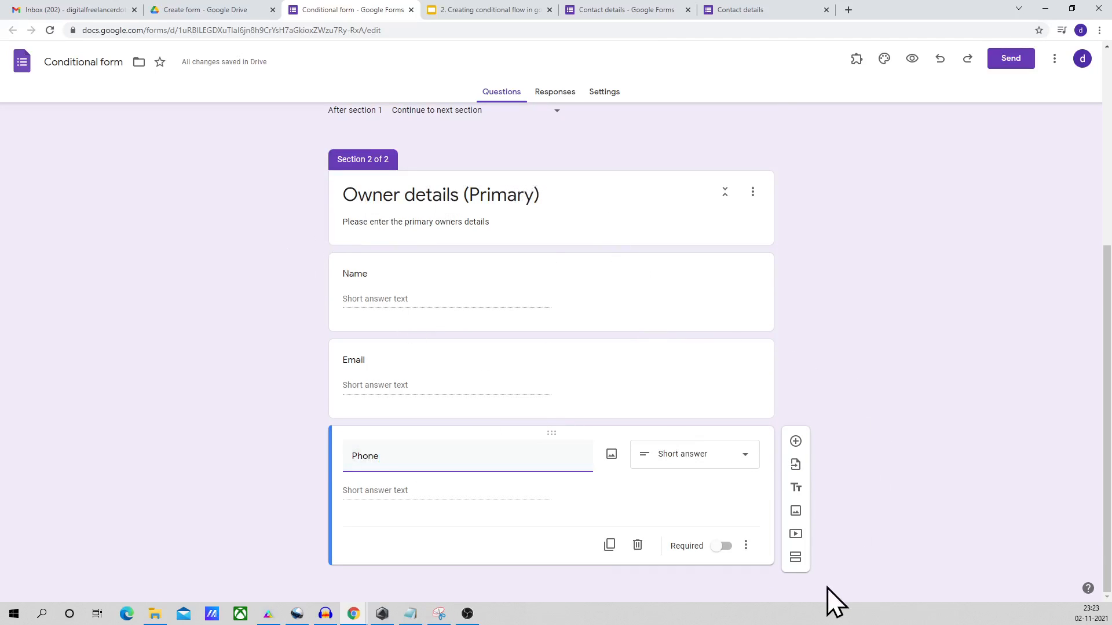
- Add a third section after the primary owner's questions and title it "Owner details (Secondary)"
left_click(802, 559)
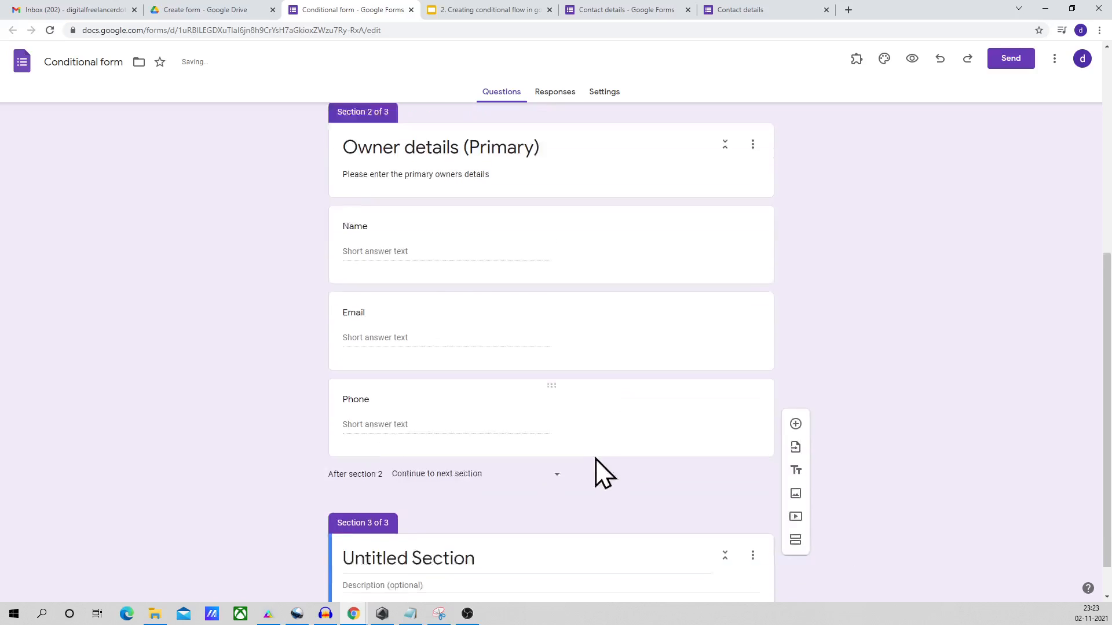
triple_click(488, 514)
type("Owner")
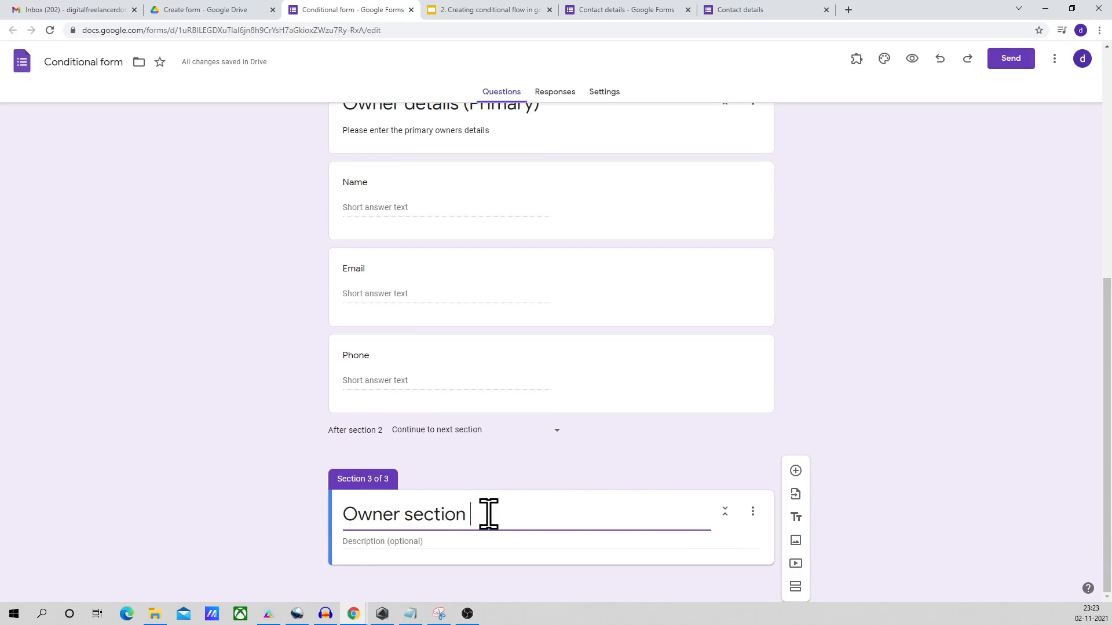
key("ctrl+shift+Left")
key("ctrl+shift+Left")
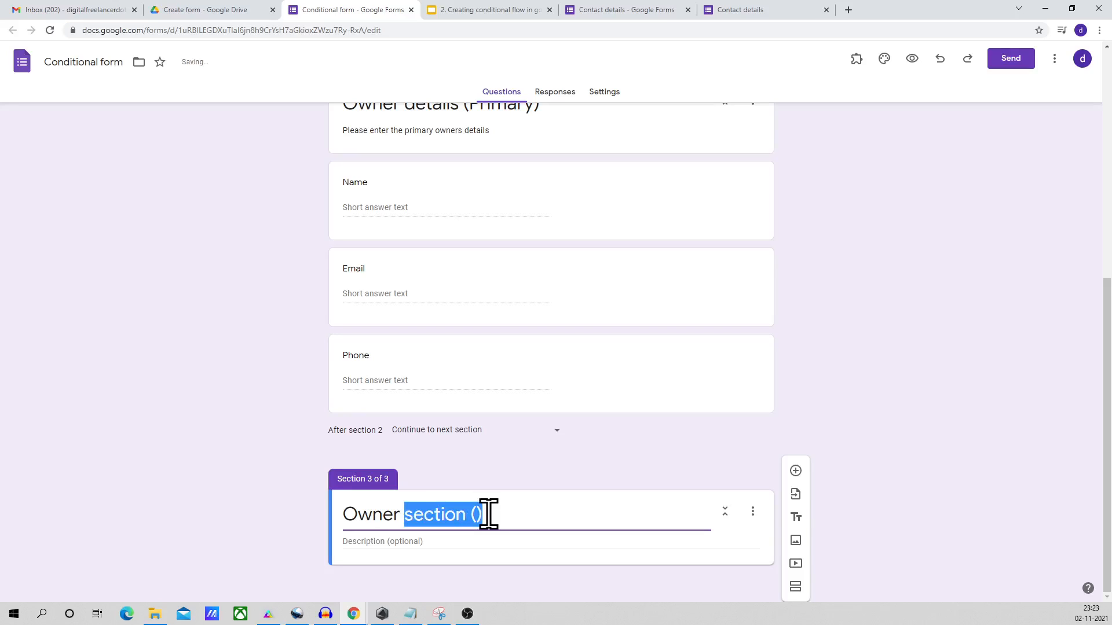
type("details (S")
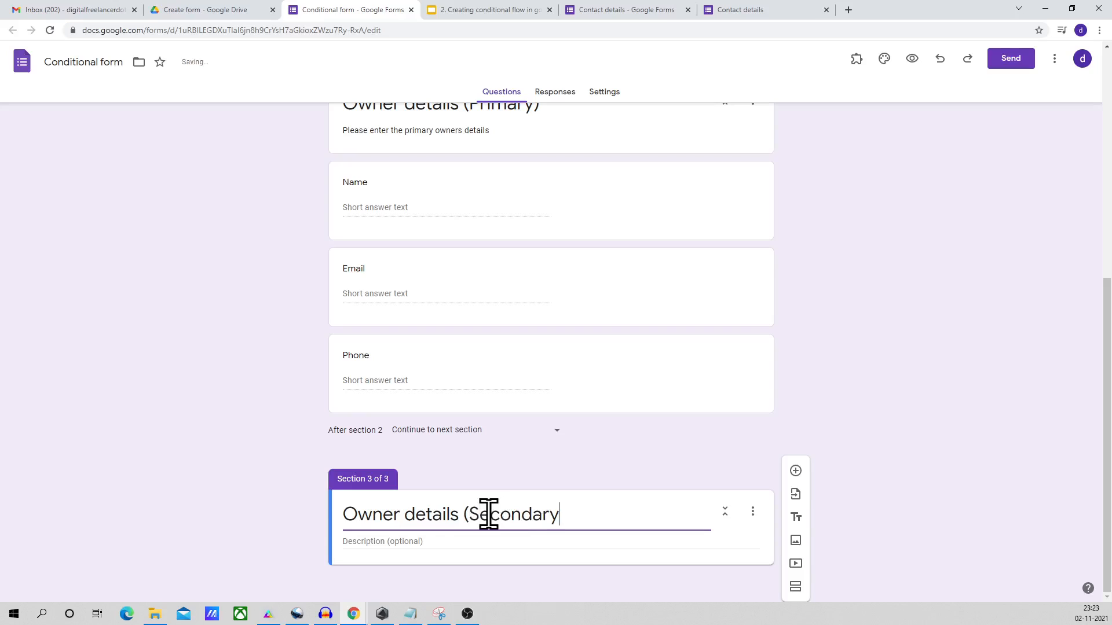
type("econdary)")
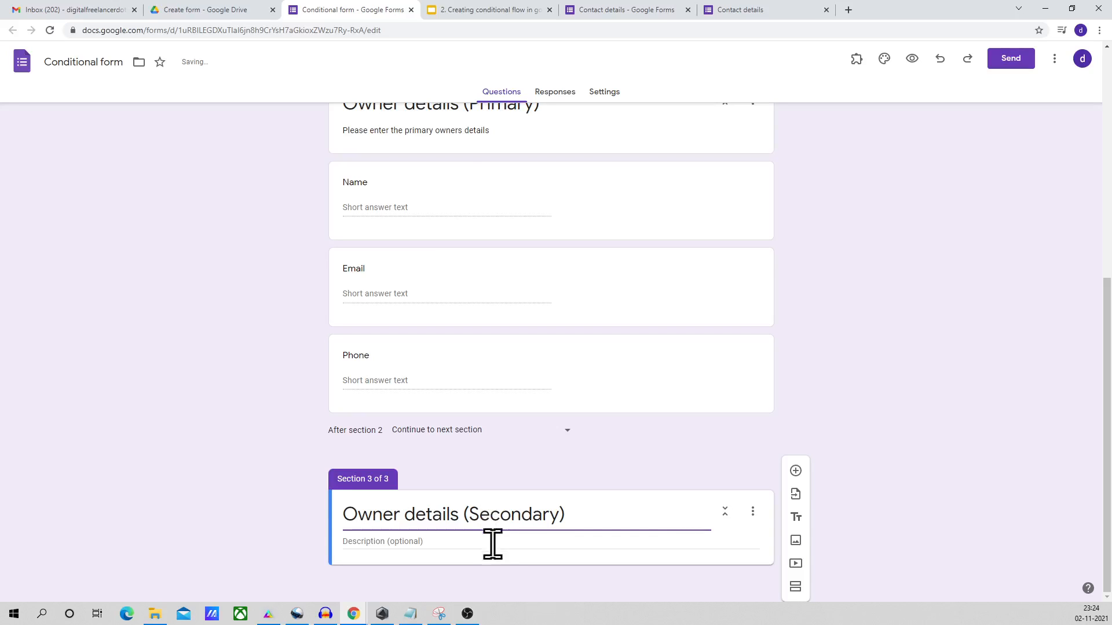
- Copy the primary owner section's description into the "Owner details (Secondary)" section and reword it to "Please enter the secondary owners details"
triple_click(479, 132)
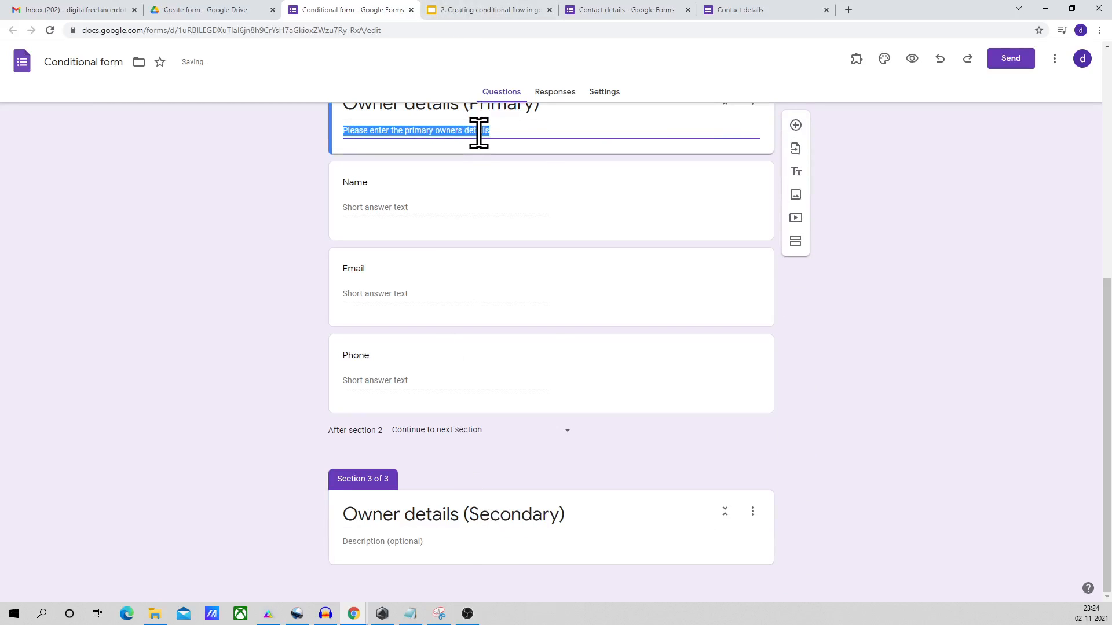
key("ctrl+c")
left_click(432, 542)
key("ctrl+v")
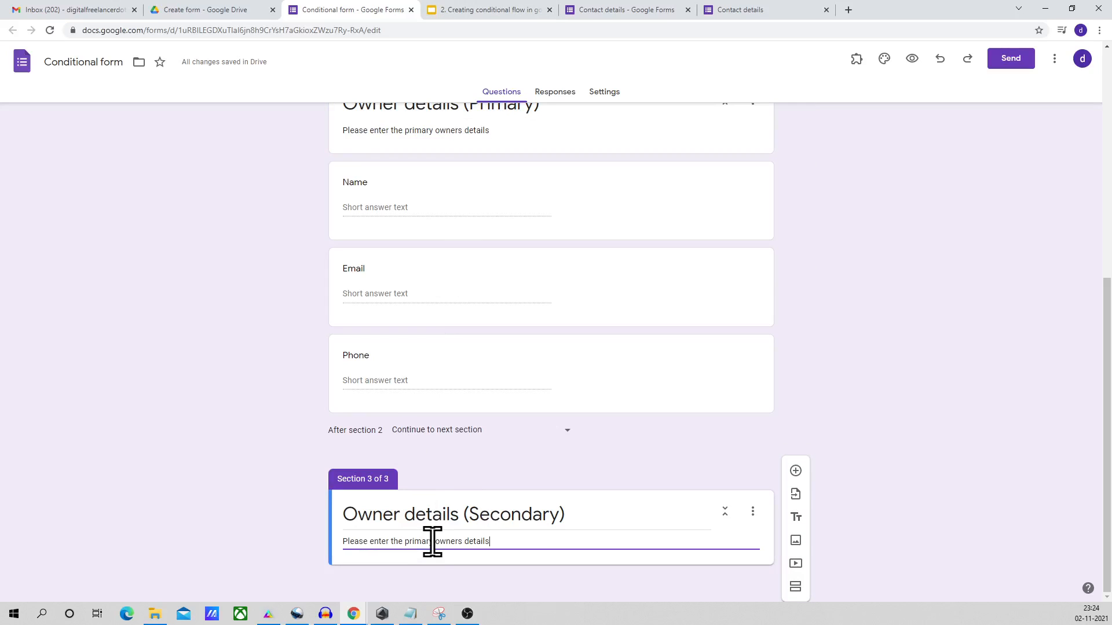
double_click(421, 541)
type("secondary")
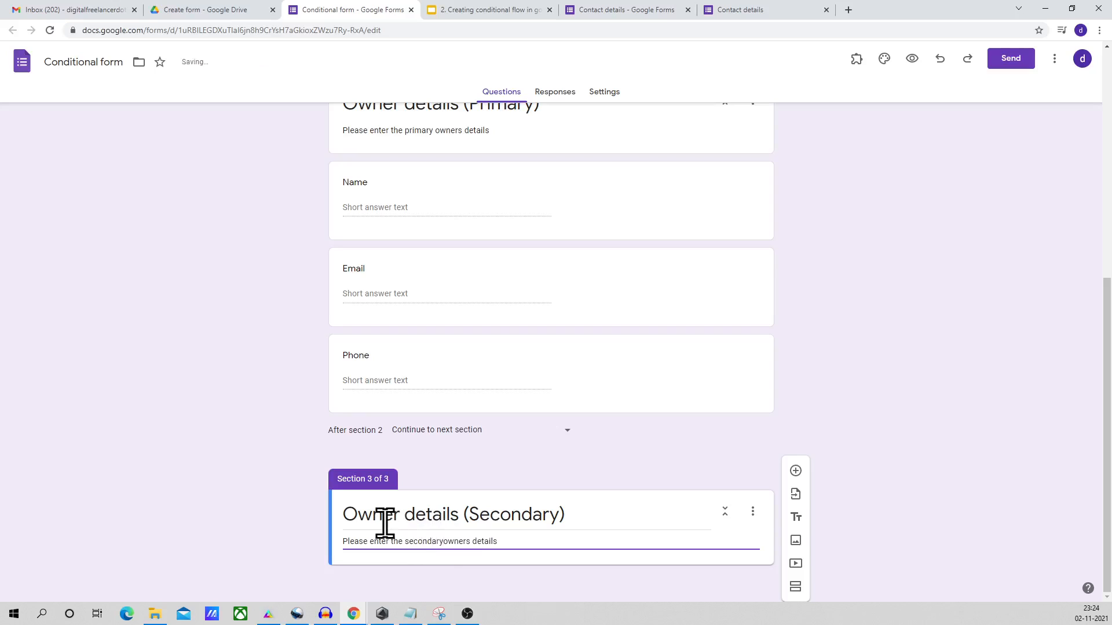
- Add three short-answer questions titled "Name", "Email" and "Phone" to the "Owner details (Secondary)" section
left_click(795, 472)
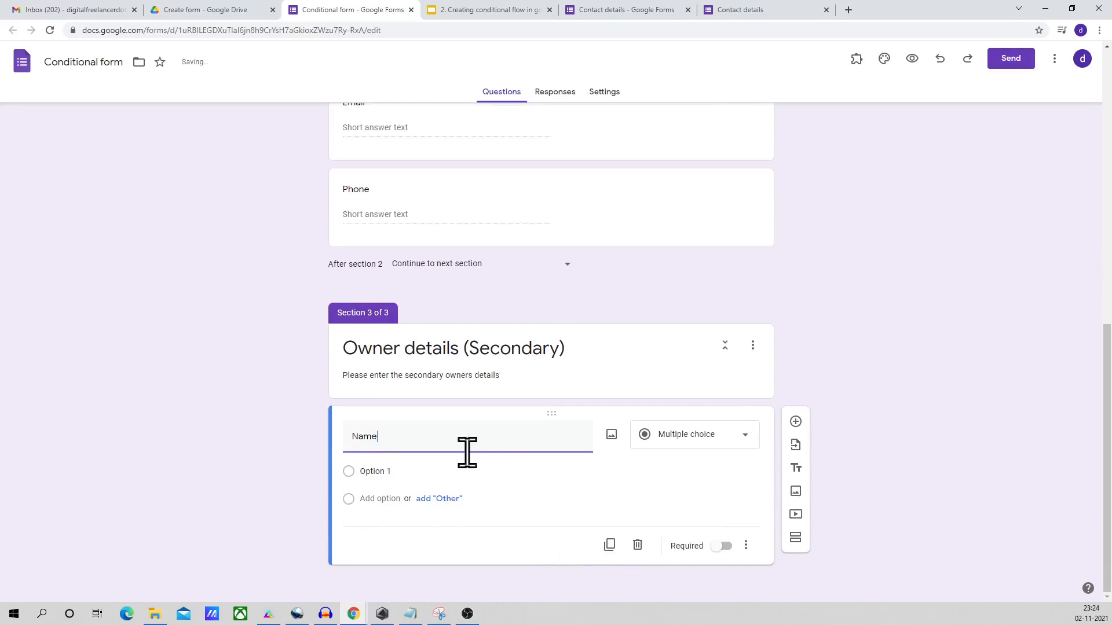
left_click(808, 433)
left_click(795, 443)
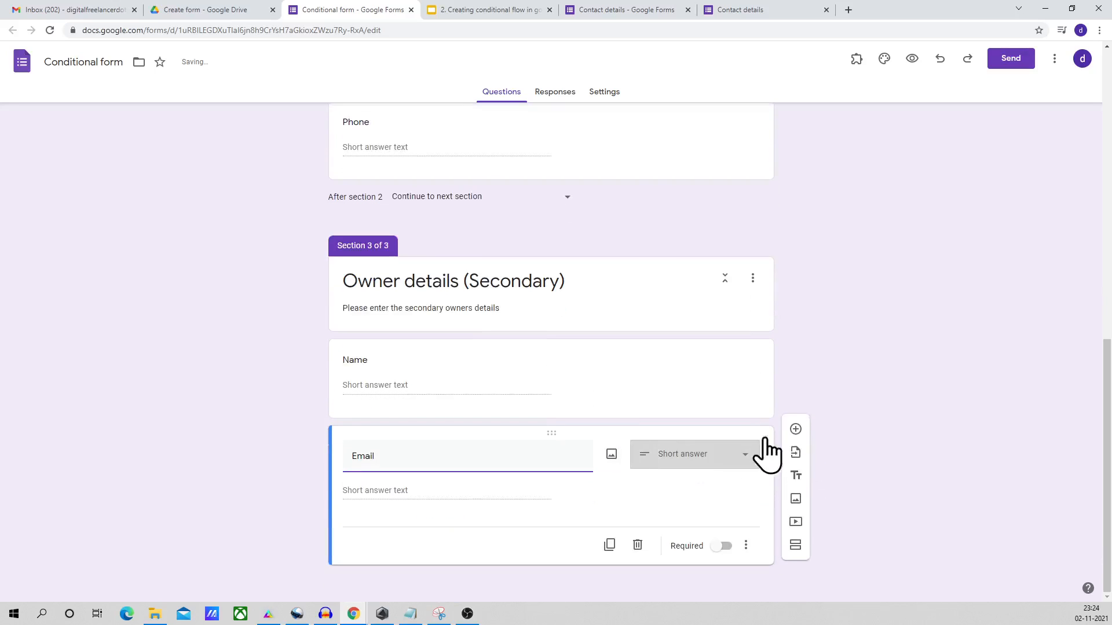
left_click(795, 443)
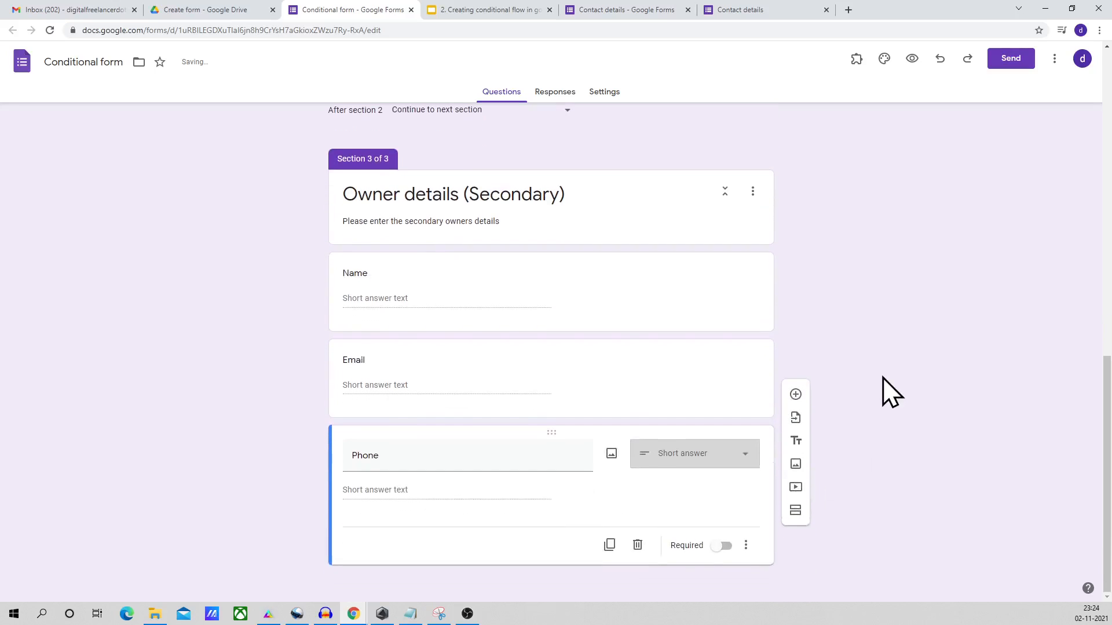
- Add a fourth section after the secondary owner's questions and title it "Tenant detail (Primary)"
left_click(795, 556)
left_click(502, 512)
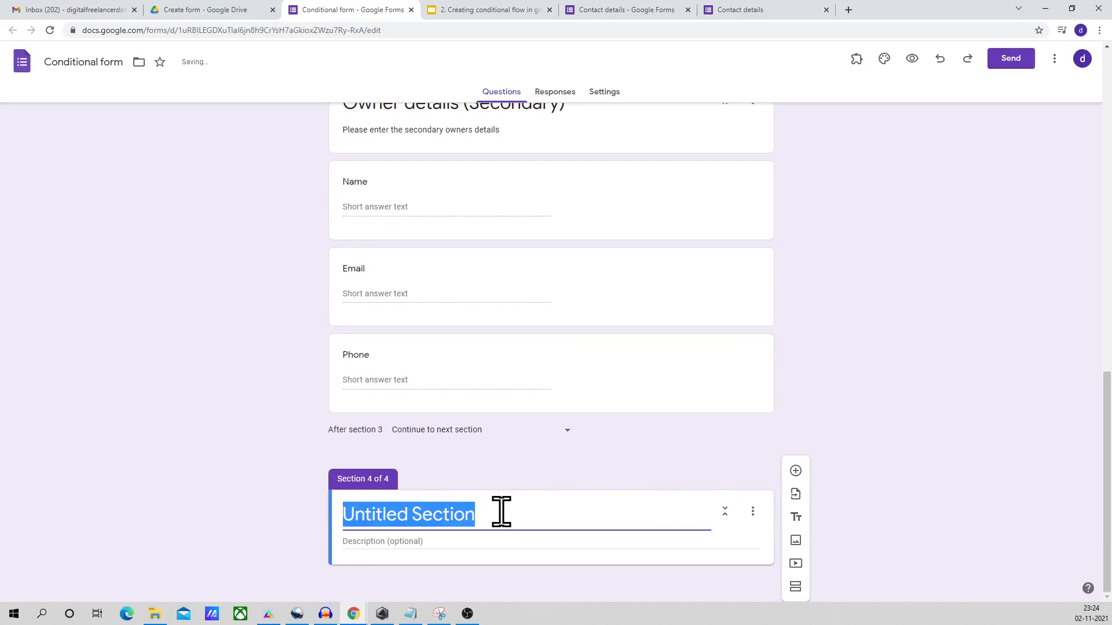
type("O")
key("BackSpace")
type("Tea")
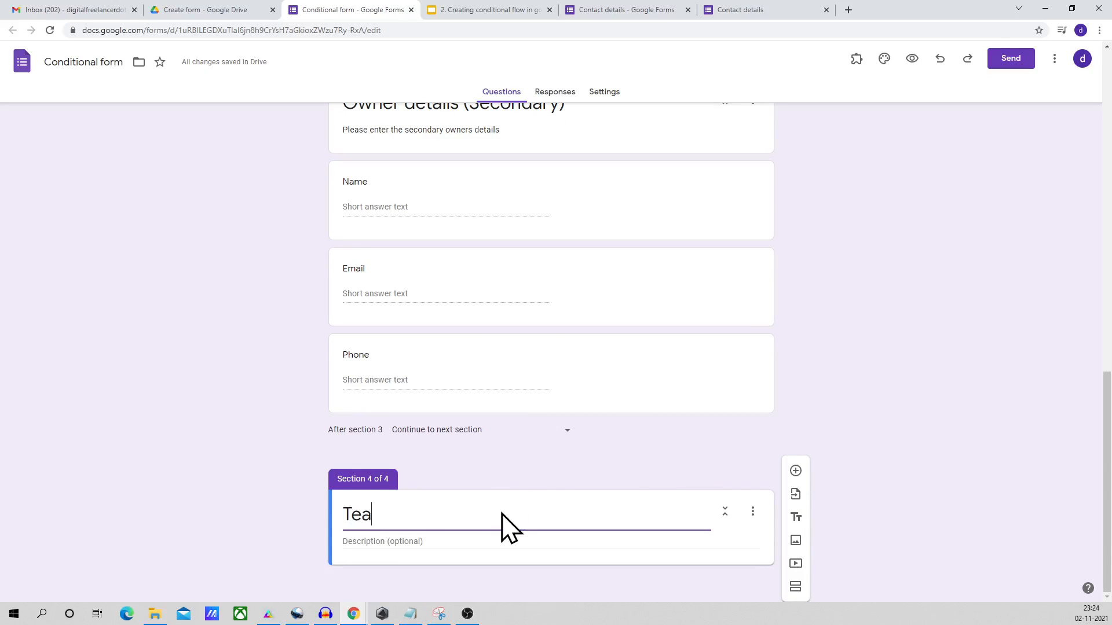
key("BackSpace")
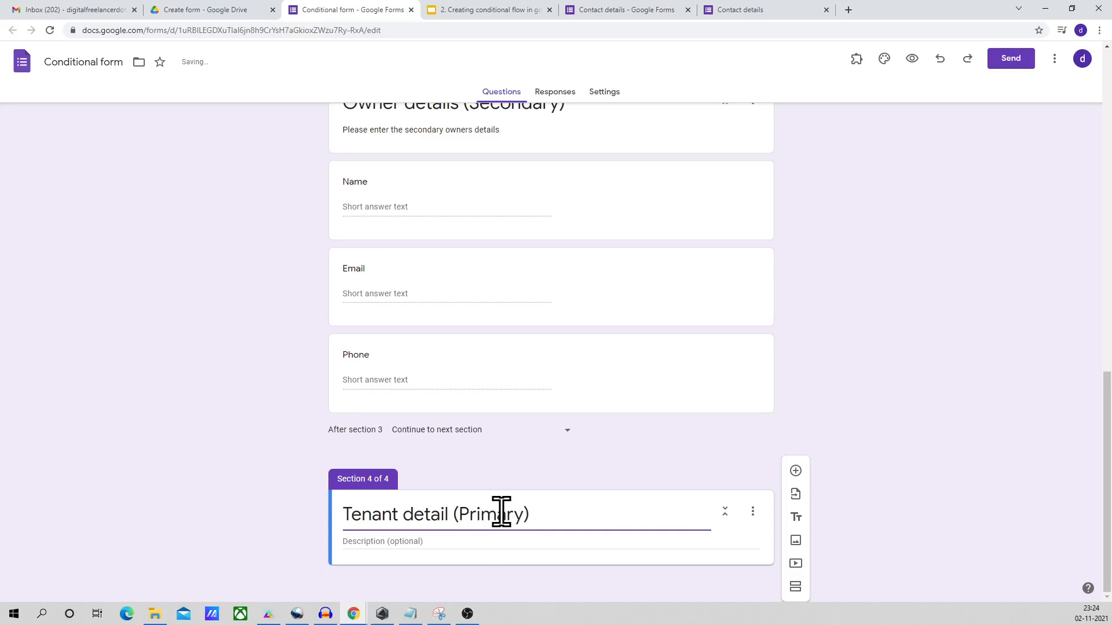
- Paste the copied description into the "Tenant detail (Primary)" section and reword it to "Please enter the primary tenant details"
left_click(474, 541)
key("ctrl+v")
double_click(443, 541)
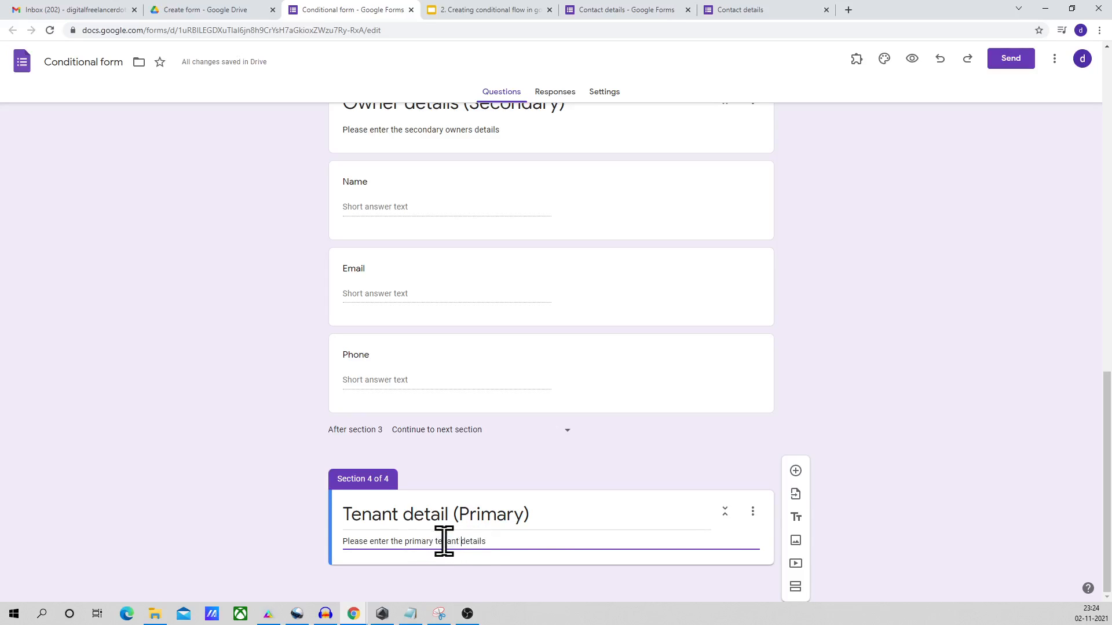
type("tenant")
- Add three questions titled "Name", "Email" and "Phone" to the "Tenant detail (Primary)" section
left_click(795, 471)
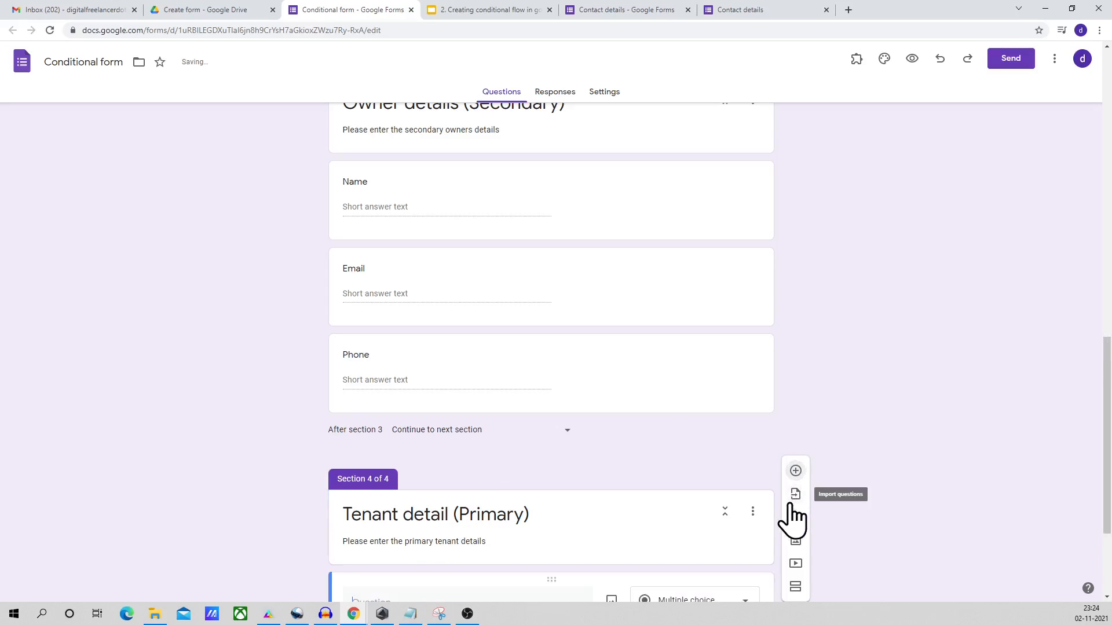
type("Name")
scroll(882, 366, "down", 2)
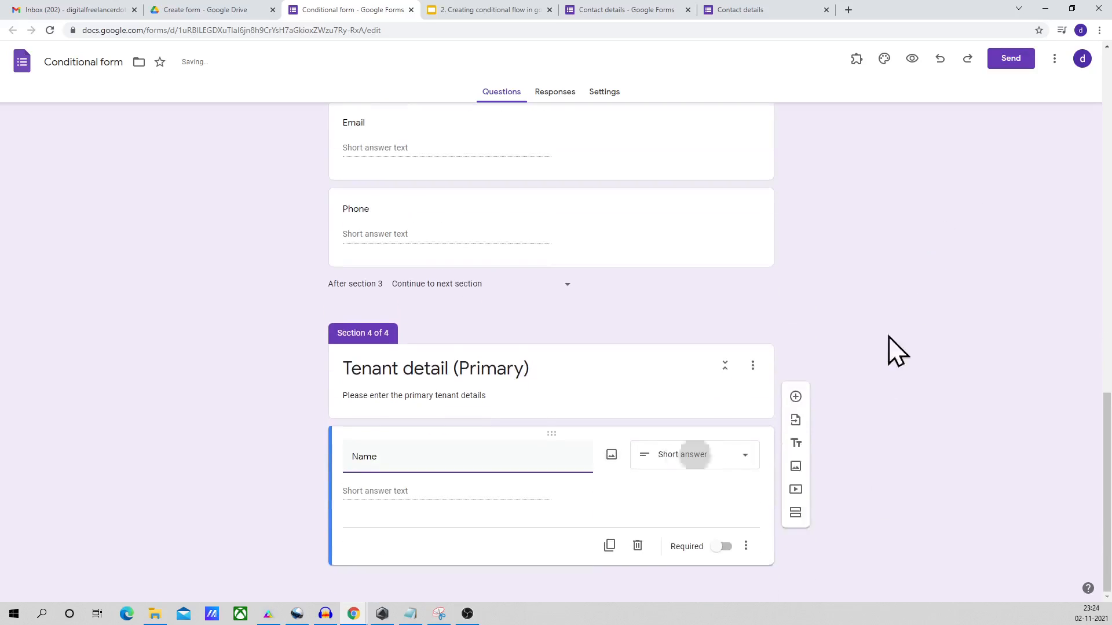
left_click(795, 443)
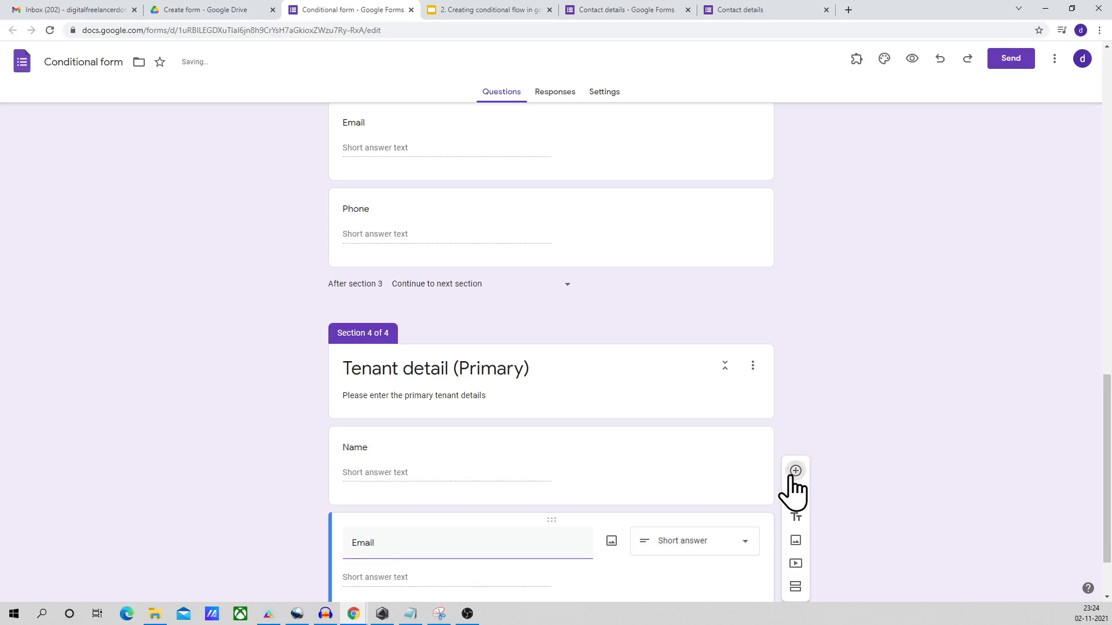
left_click(795, 474)
type("Phone")
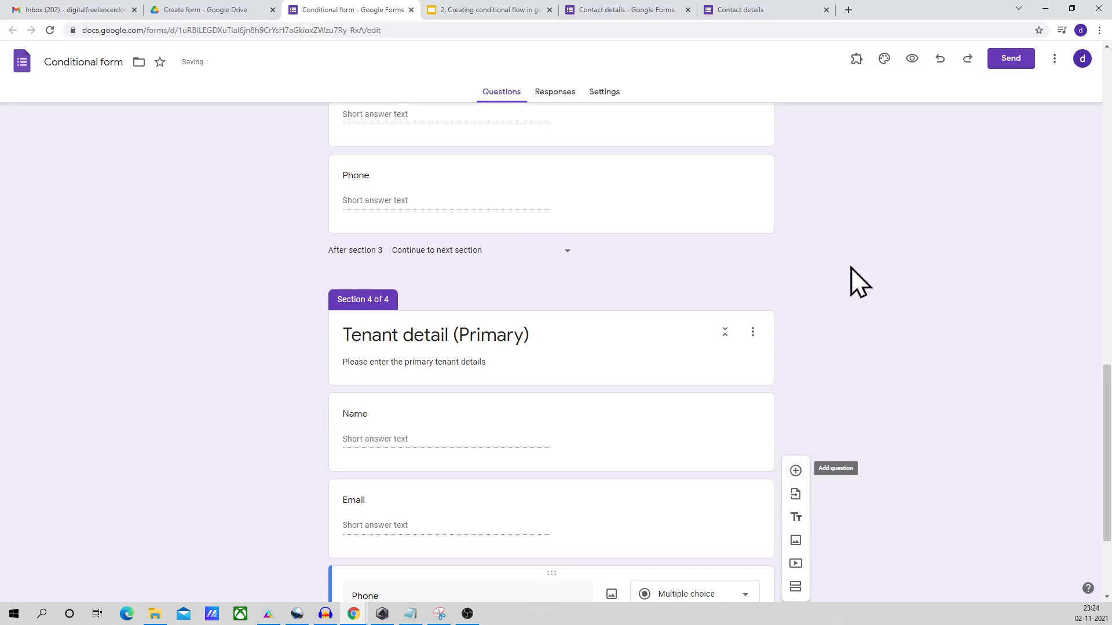
- Add a fifth section after the primary tenant's questions and title it "Tenant details (Secondary)"
scroll(852, 377, "down", 2)
left_click(795, 558)
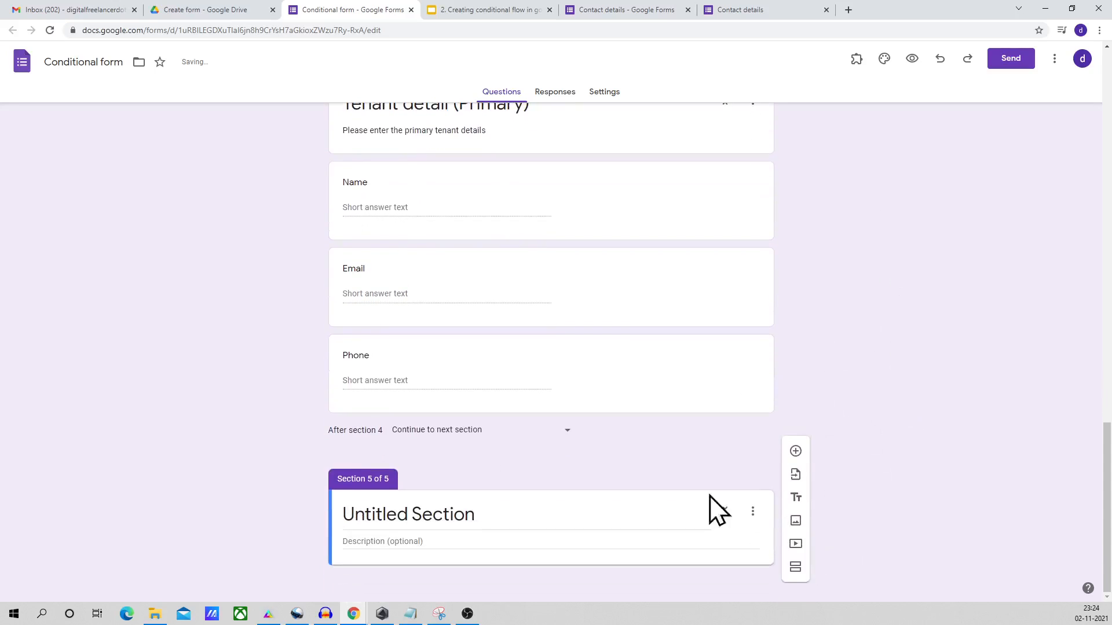
left_click(514, 521)
key("ctrl+a")
key("BackSpace")
type("T")
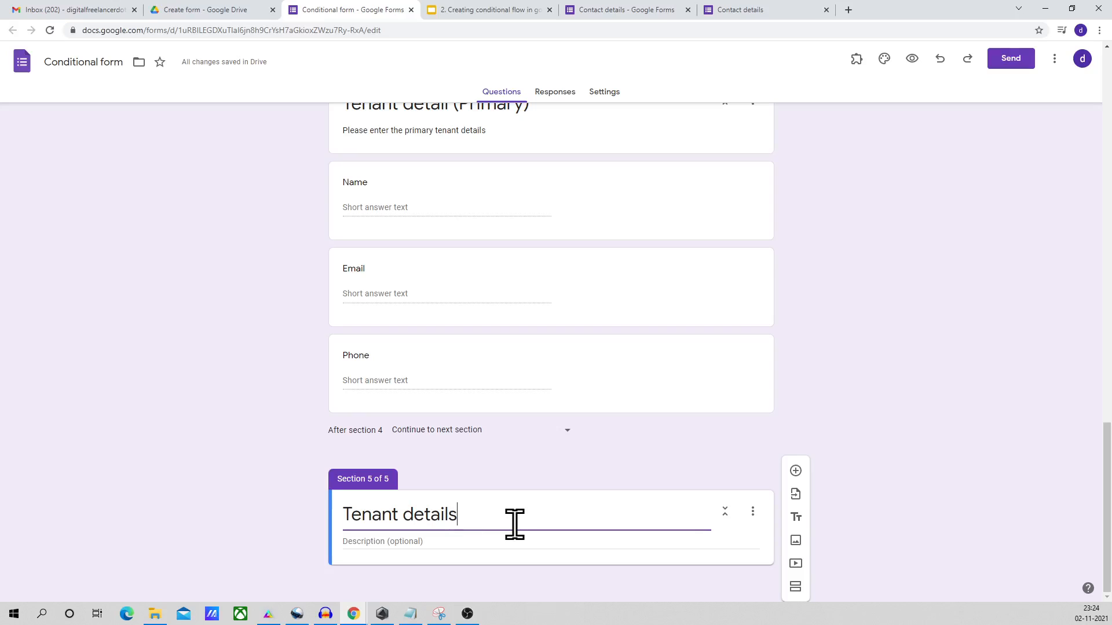
type("enant details (Secondary")
- Paste the copied description into the "Tenant details (Secondary)" section and reword it to "Please enter the secondary tenant details"
left_click(436, 541)
key("ctrl+v")
double_click(440, 542)
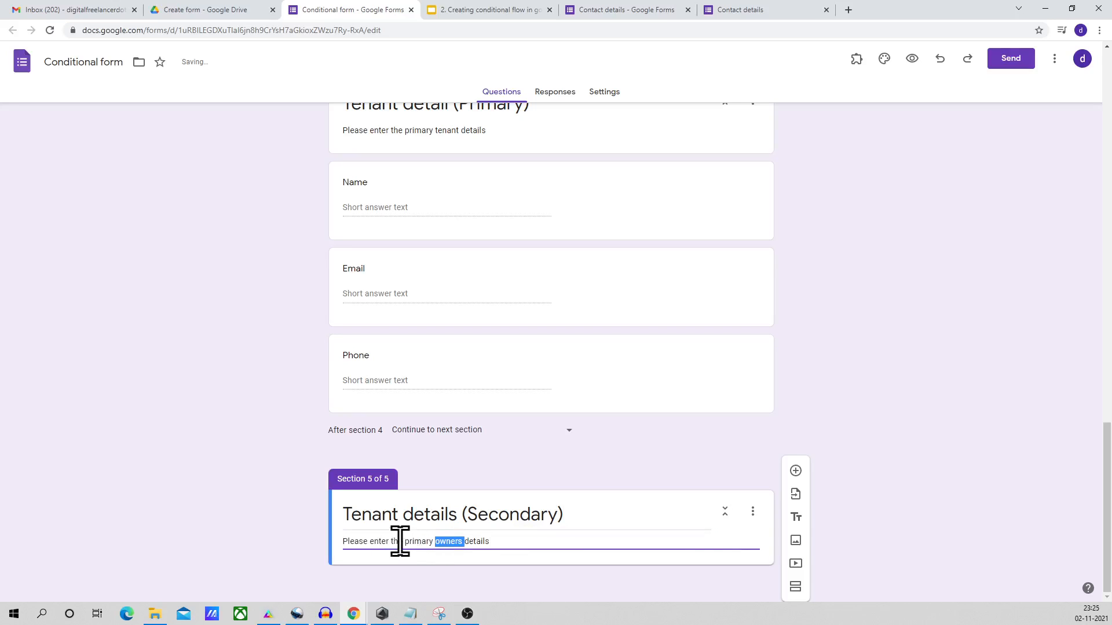
type("secondary tenant")
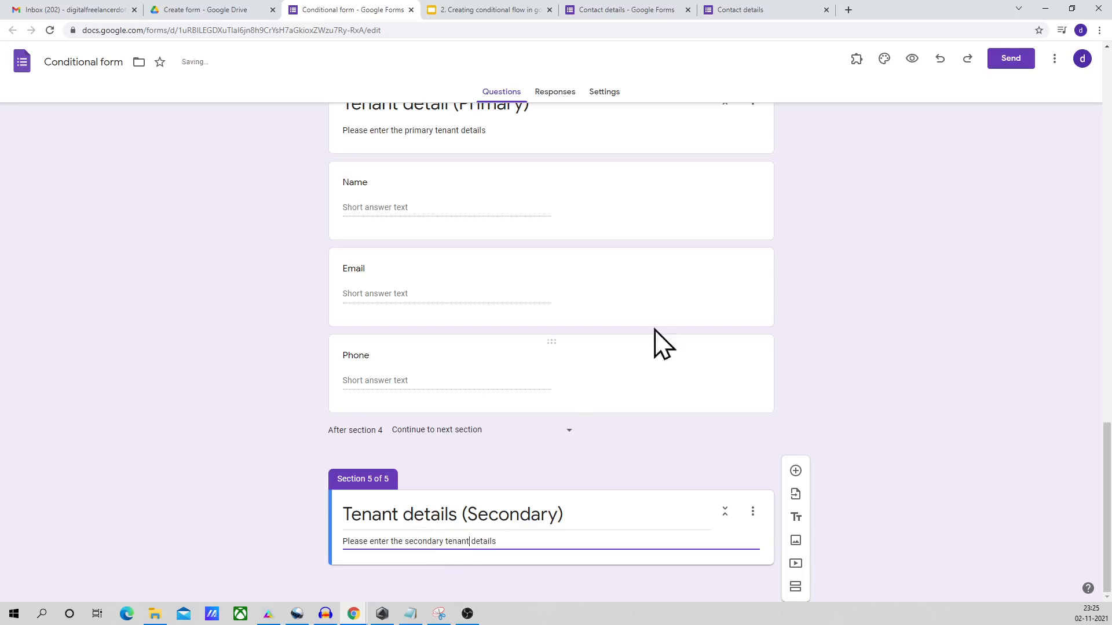
- Add three questions titled "Name", "Email" and "Phone" to the "Tenant details (Secondary)" section
left_click(795, 471)
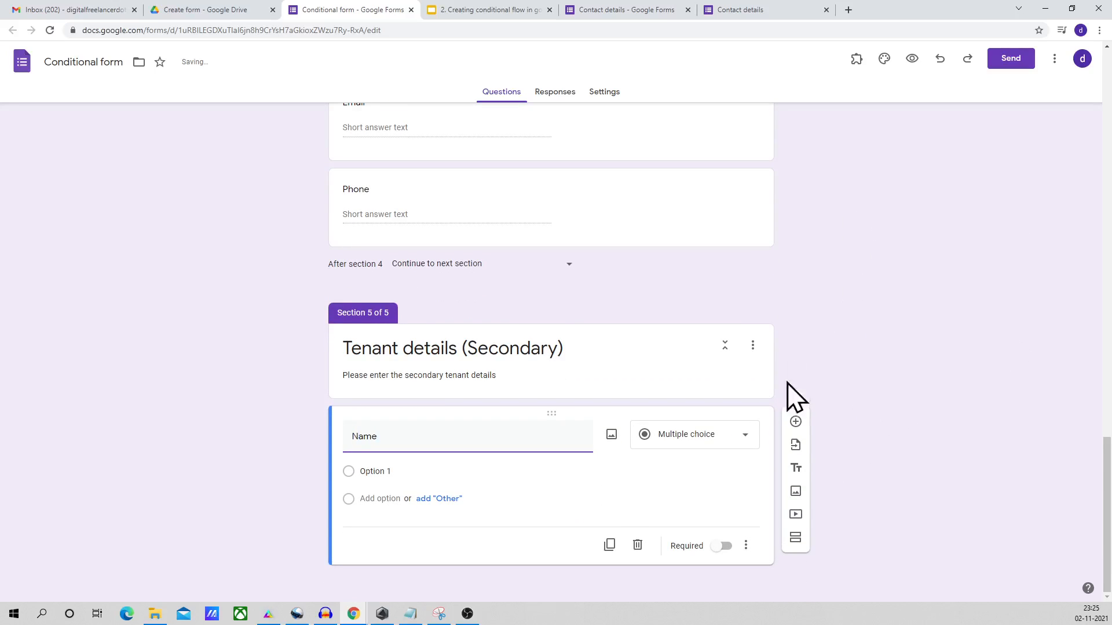
left_click(796, 443)
type("Email")
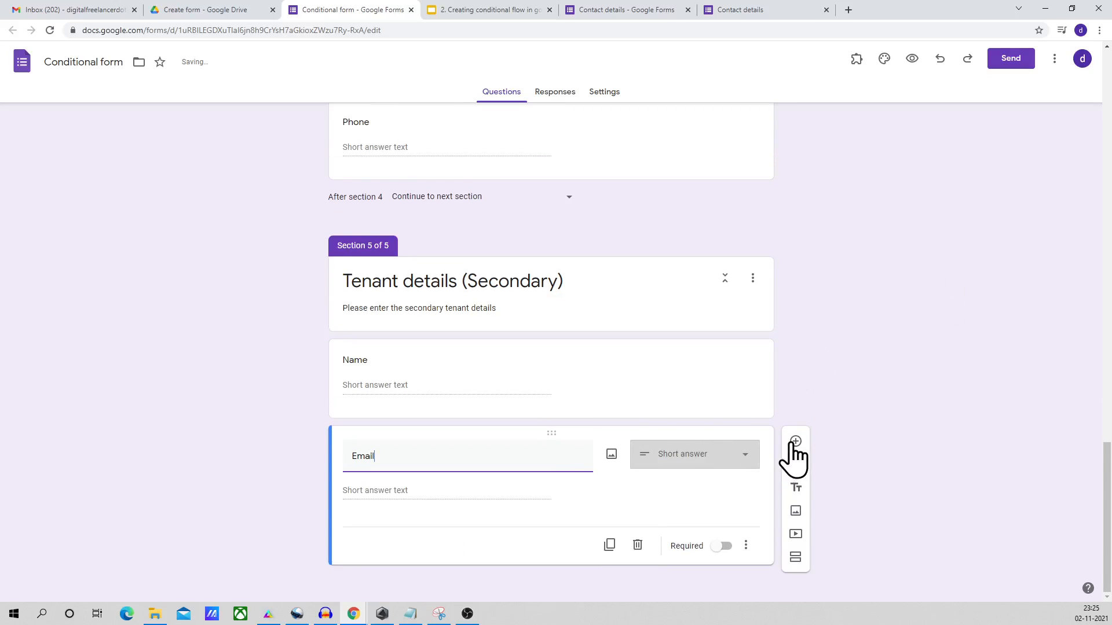
left_click(792, 445)
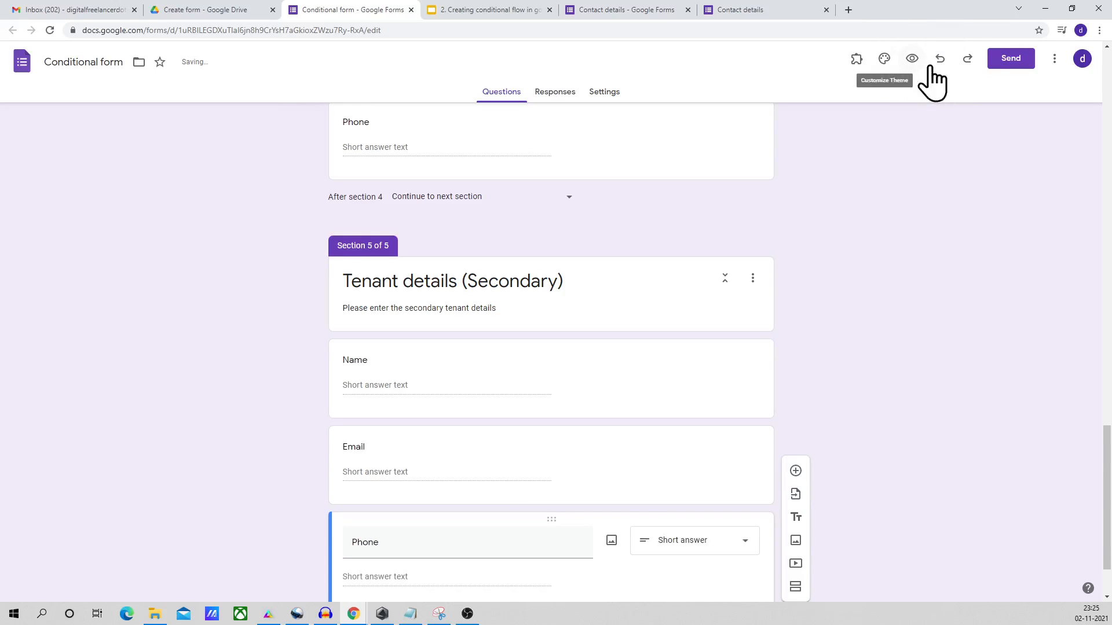
- Copy the form's shortened share link from the send options without sending the form
left_click(1021, 62)
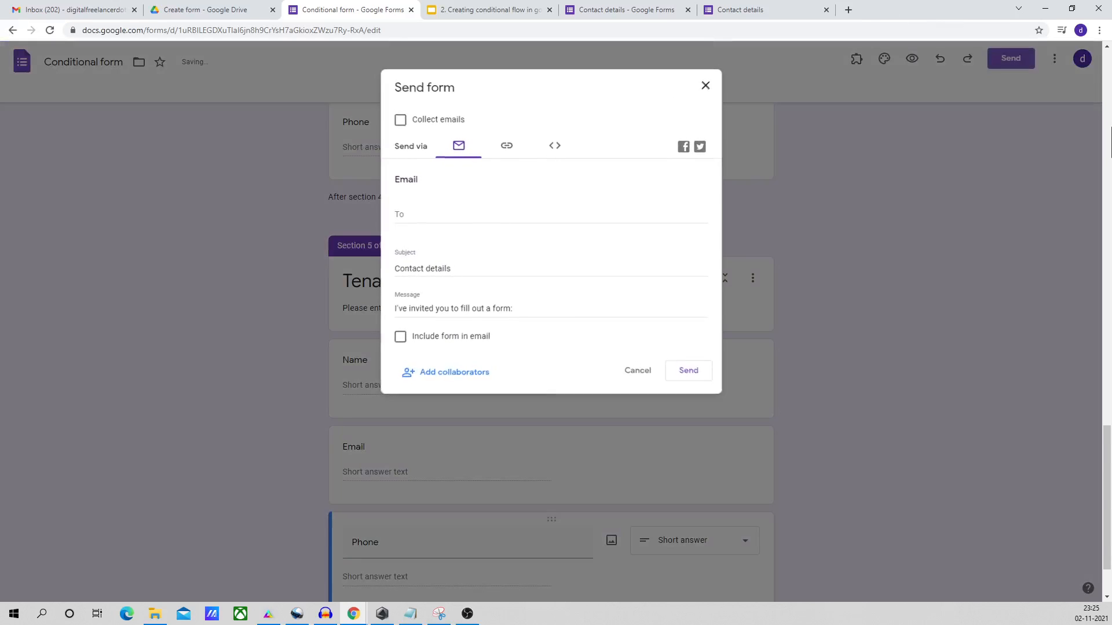
left_click(518, 151)
left_click(435, 222)
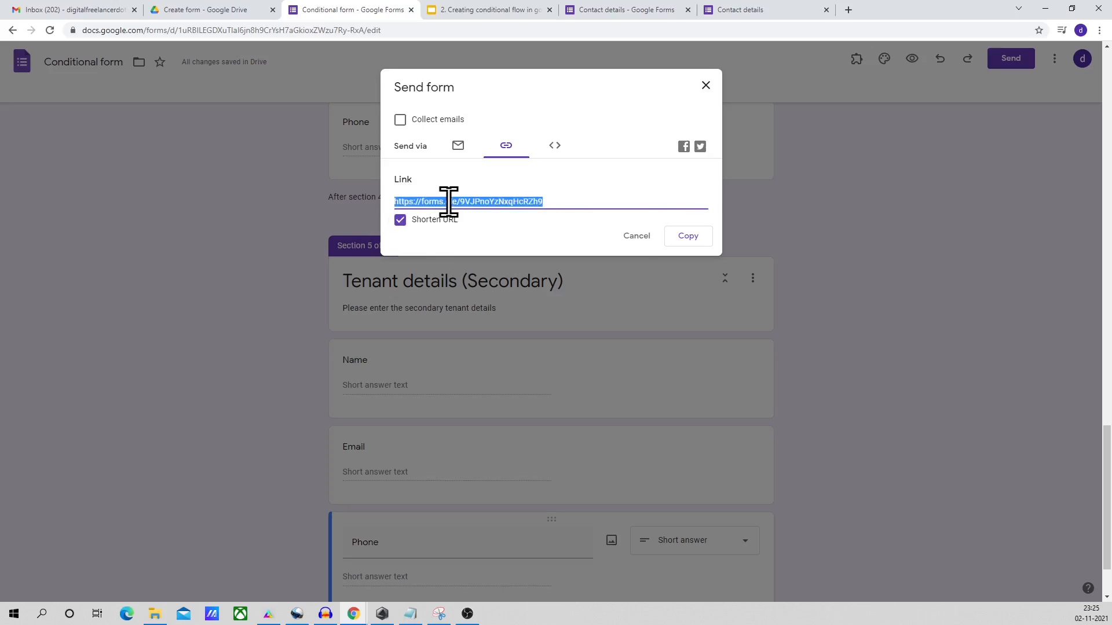
right_click(449, 202)
left_click(489, 210)
left_click(636, 235)
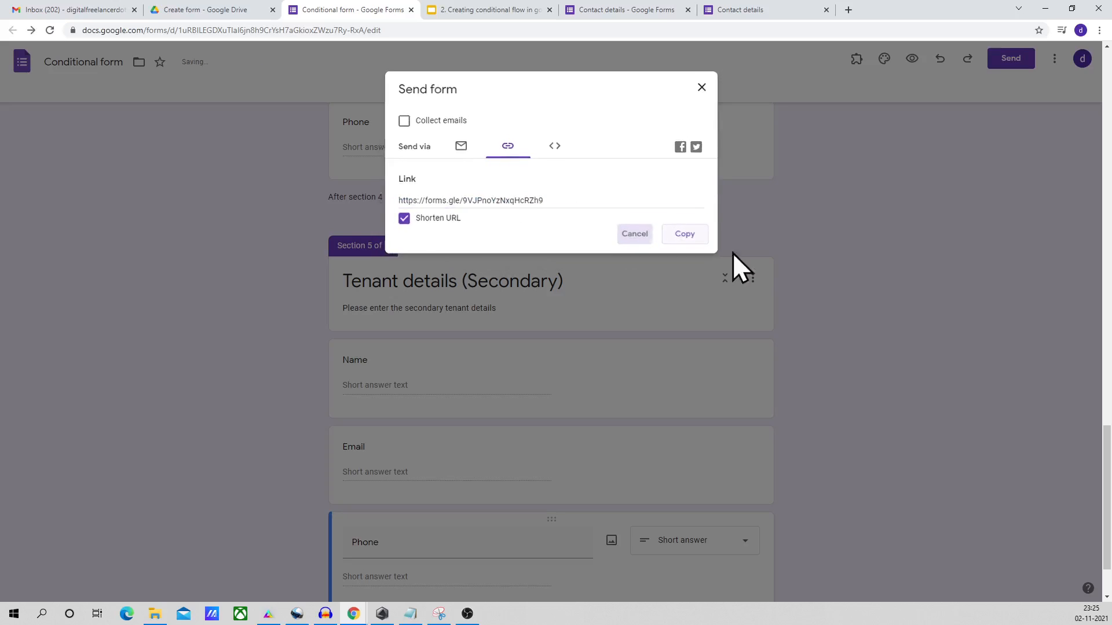
- Open the copied form link in a new browser tab and submit the first page with Name "test" and the option "I am an Owner"
left_click(849, 9)
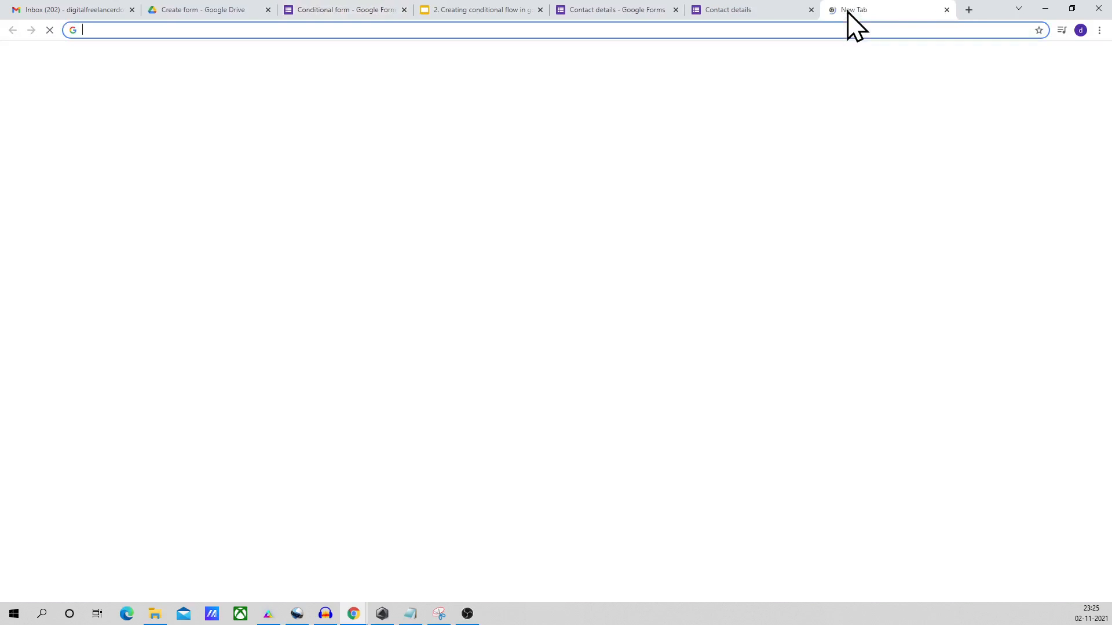
key("ctrl+v")
key("Return")
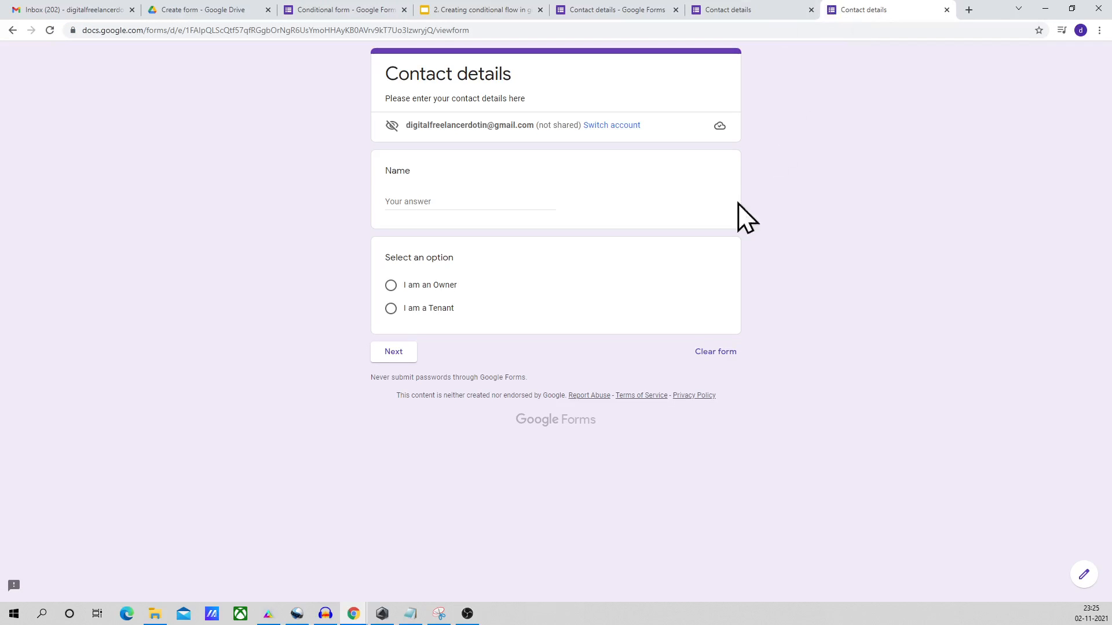
left_click(416, 200)
type("test")
left_click(432, 288)
left_click(391, 374)
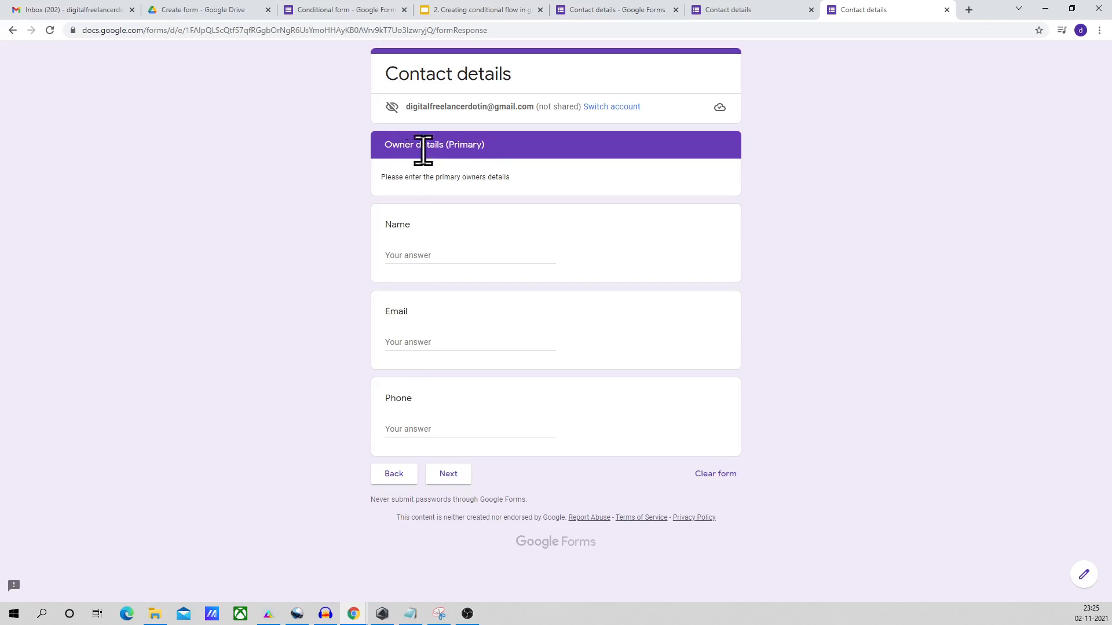
- Page through the remaining owner and tenant sections of the live form to check their order, and close it without submitting
left_click(452, 478)
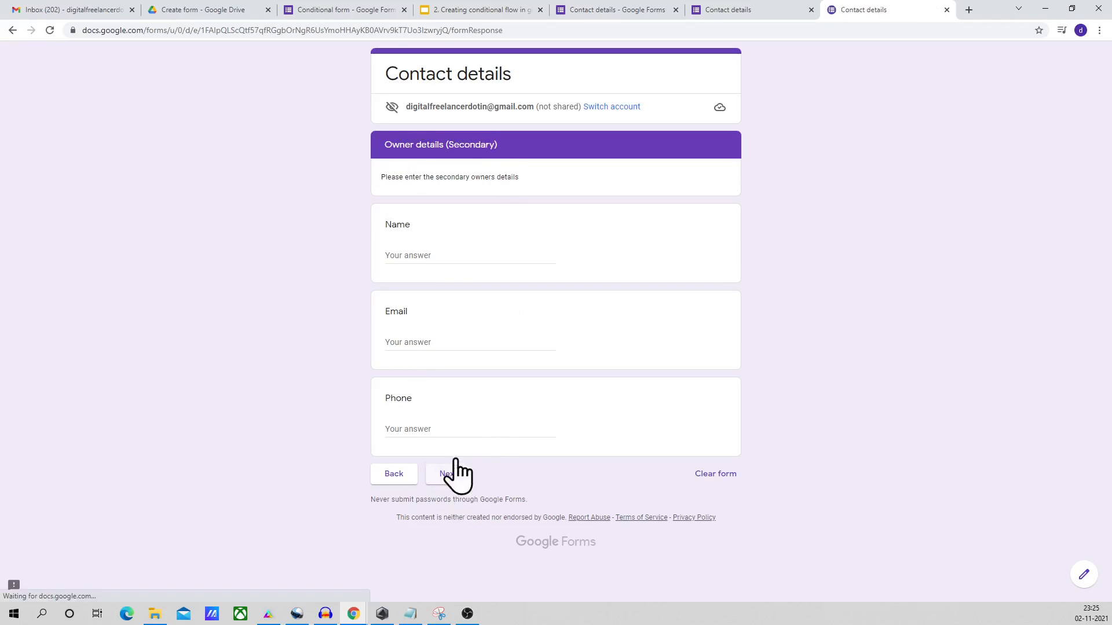
left_click(452, 478)
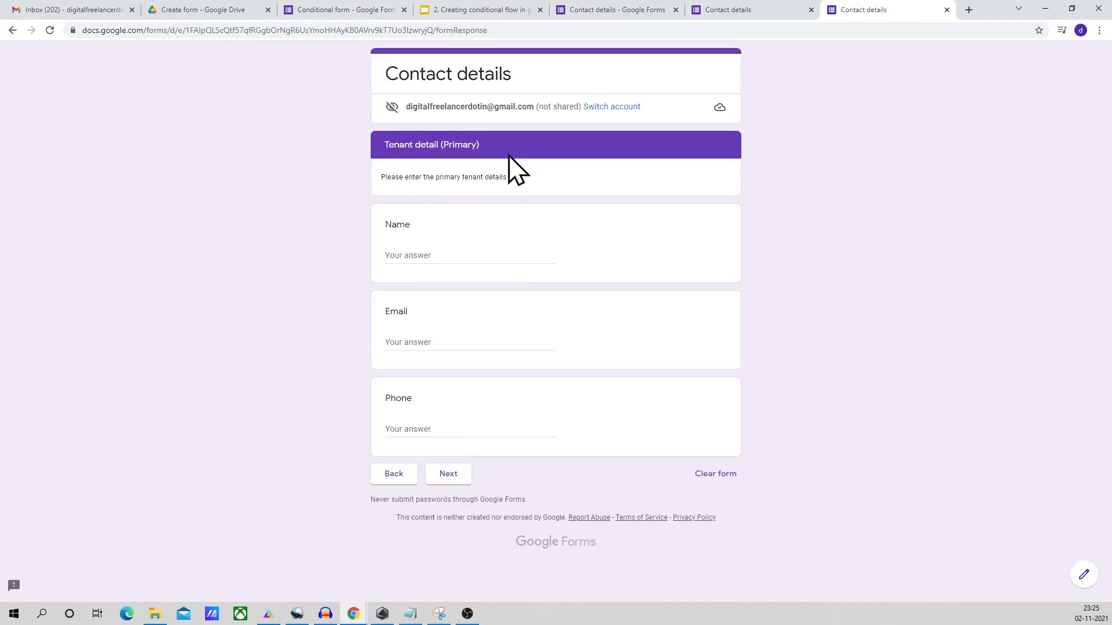
left_click(450, 477)
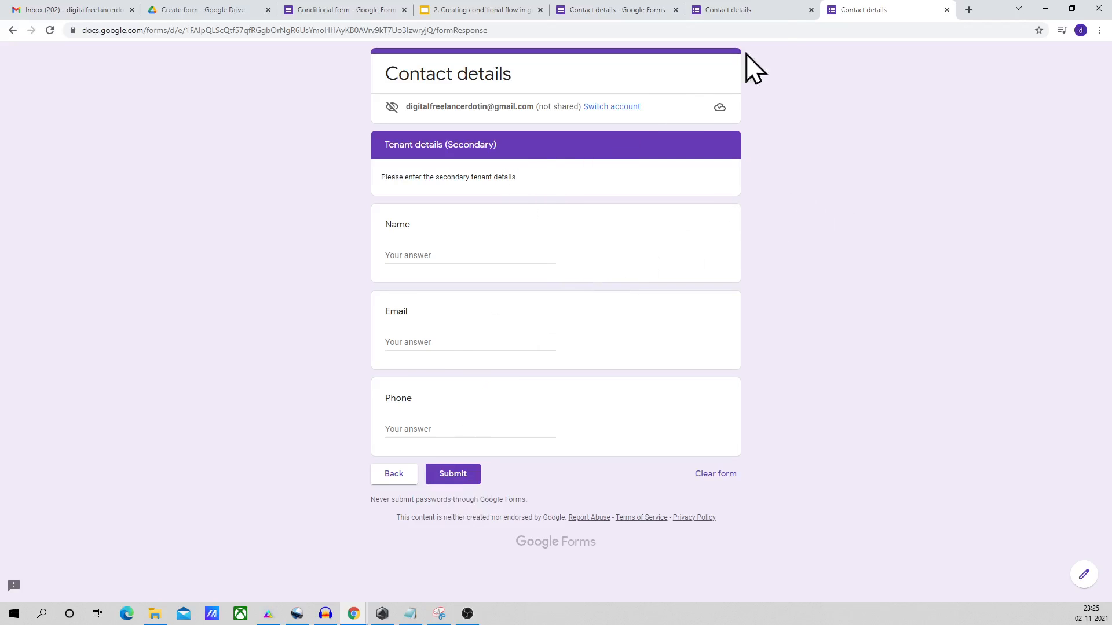
left_click(946, 10)
- Enable going to a section based on the answer for the "Select an option" question in section 1
scroll(924, 426, "up", 10)
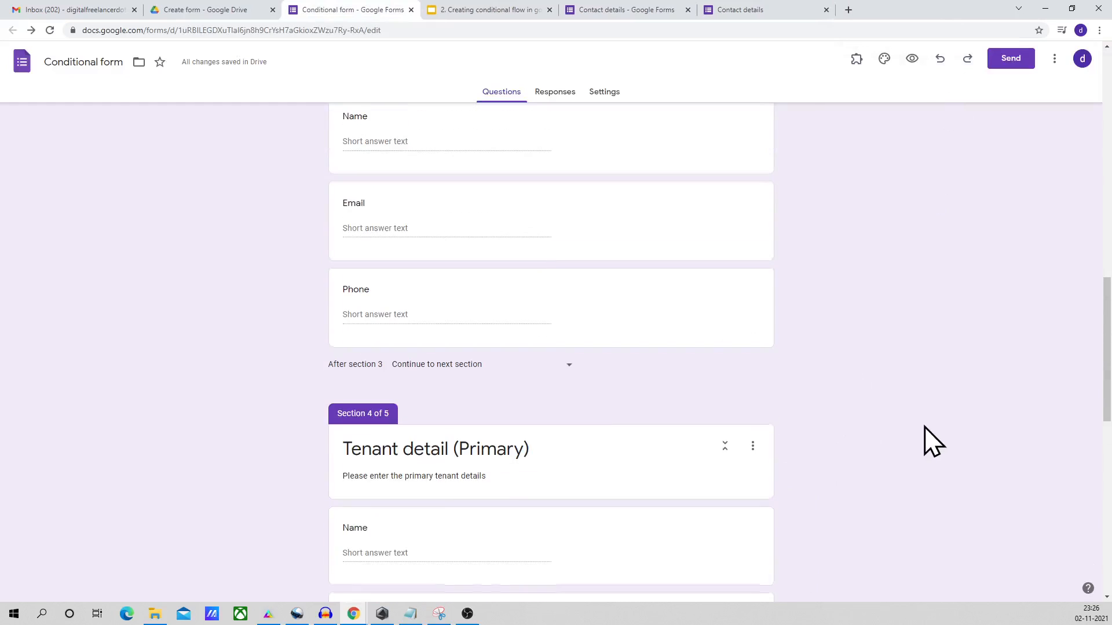
scroll(924, 426, "up", 4)
scroll(925, 426, "up", 10)
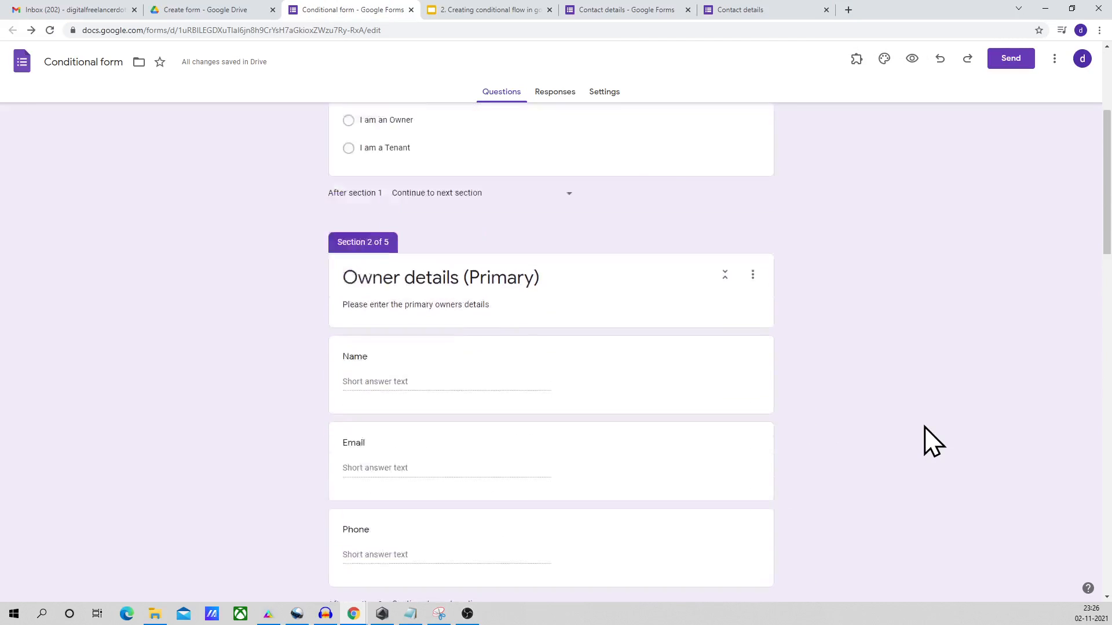
left_click(613, 355)
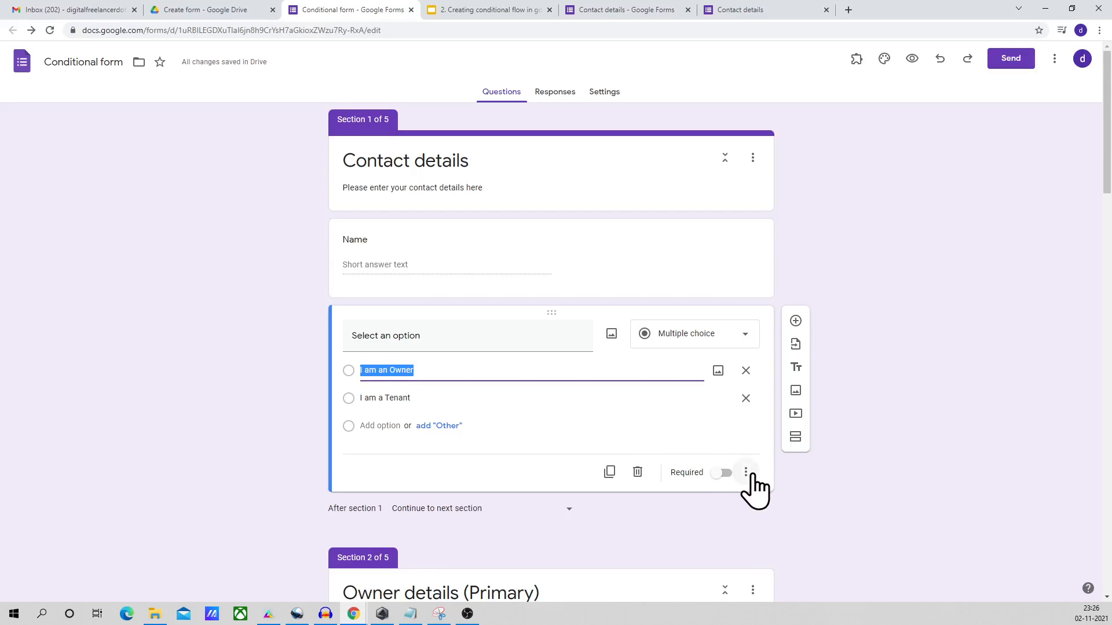
left_click(271, 331)
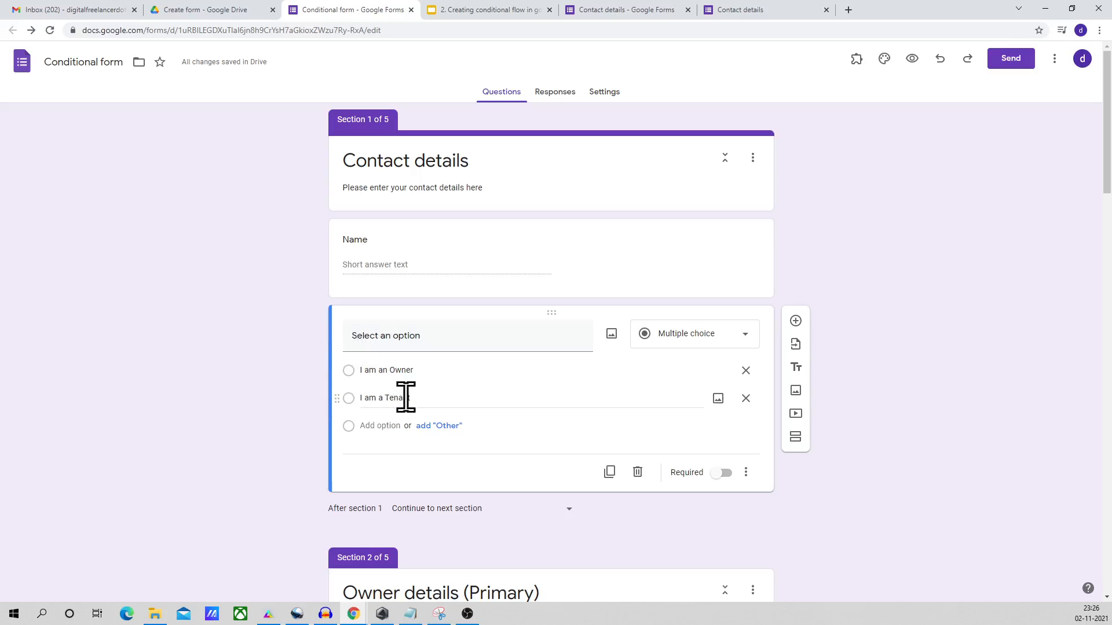
left_click(748, 474)
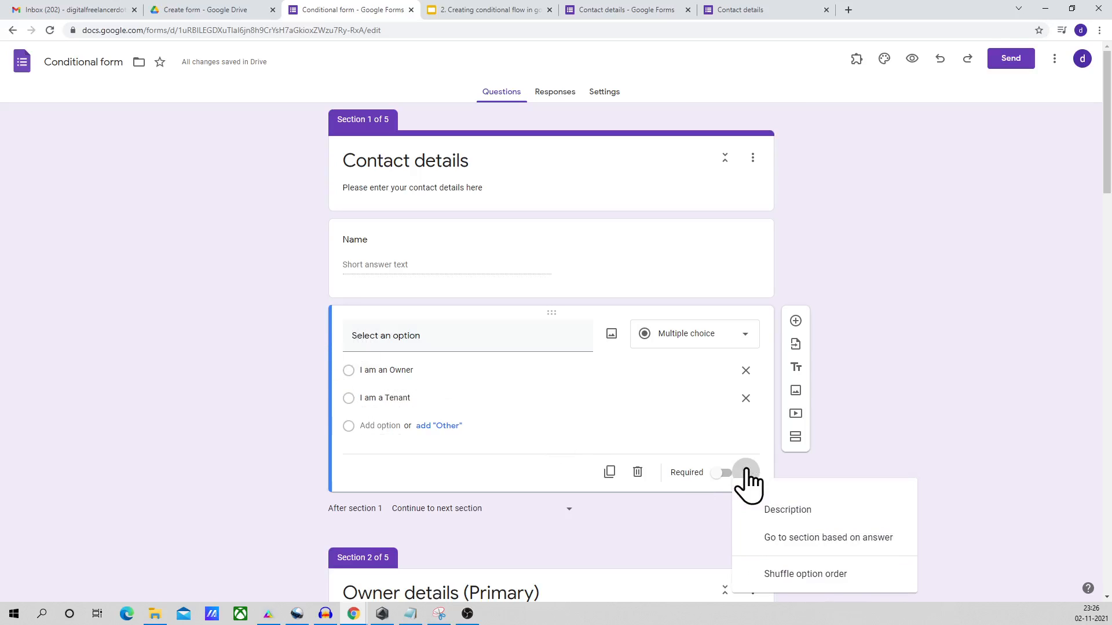
left_click(811, 541)
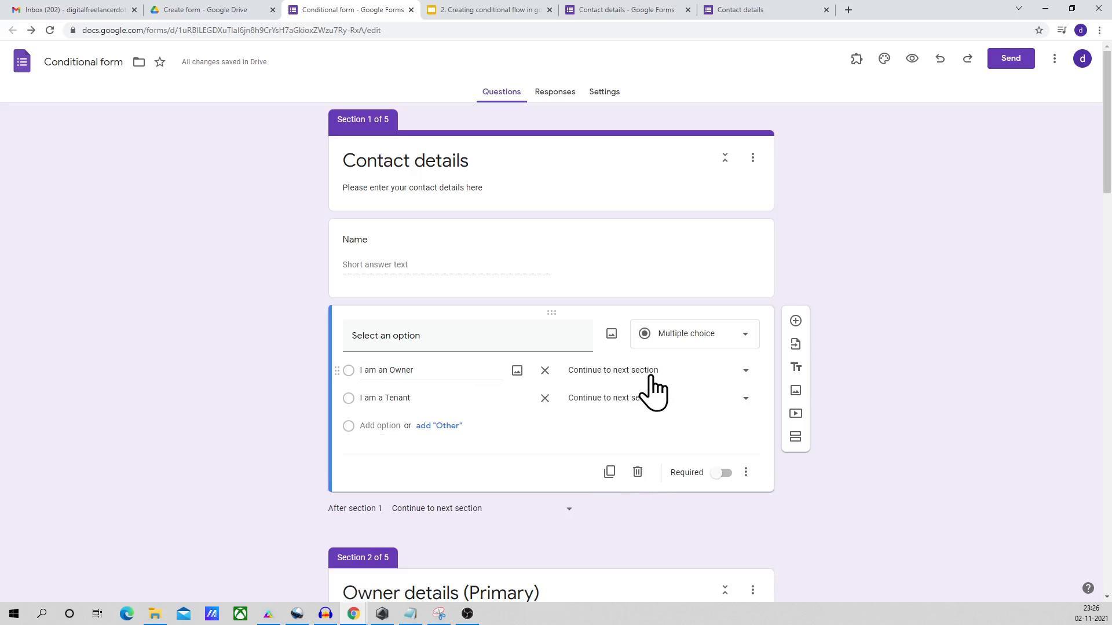
- Route the "I am a Tenant" answer to section 4 (Tenant detail (Primary))
scroll(261, 522, "down", 2)
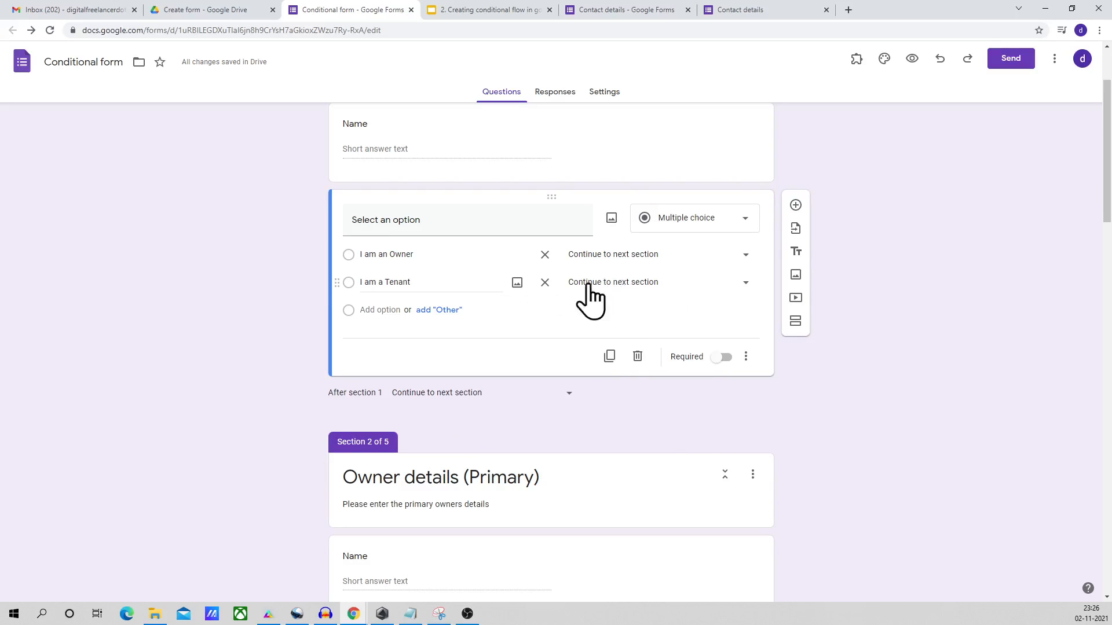
left_click(733, 285)
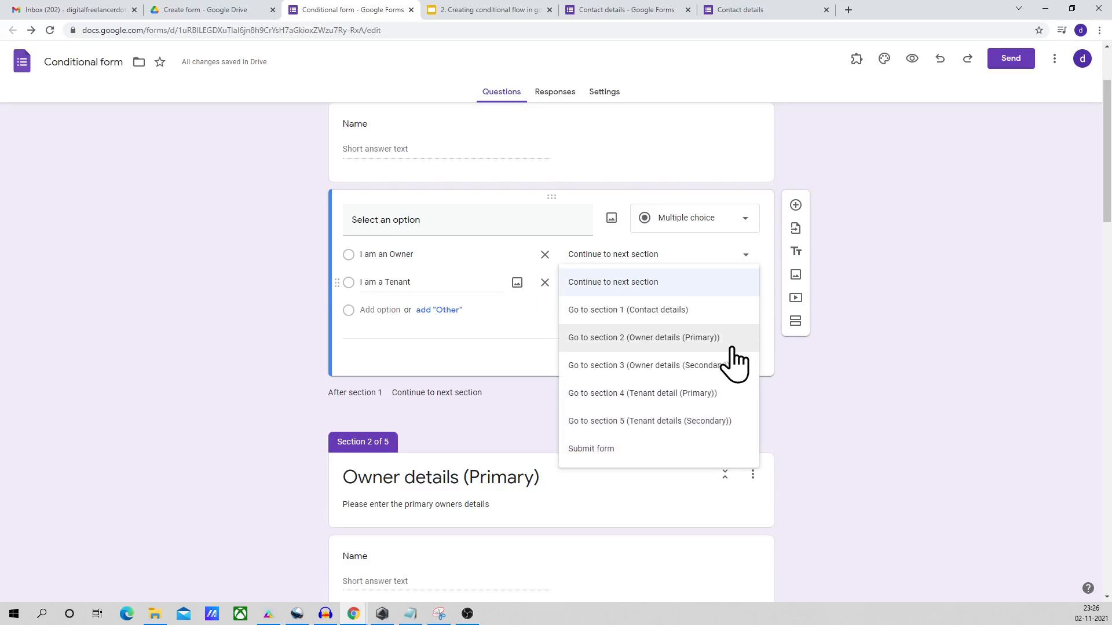
left_click(712, 395)
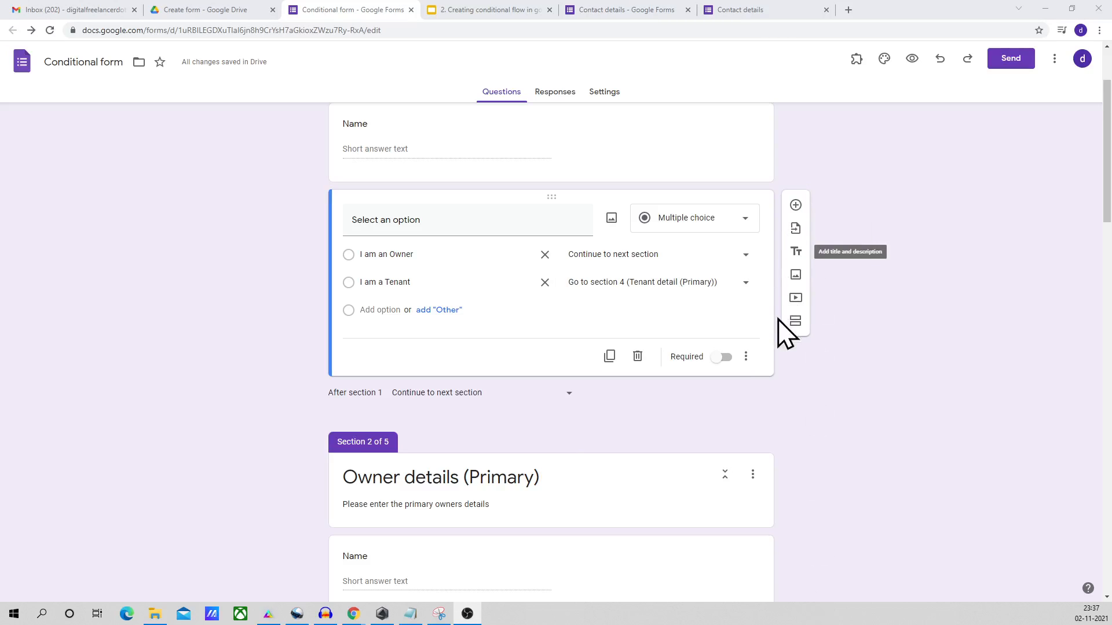
left_click(263, 347)
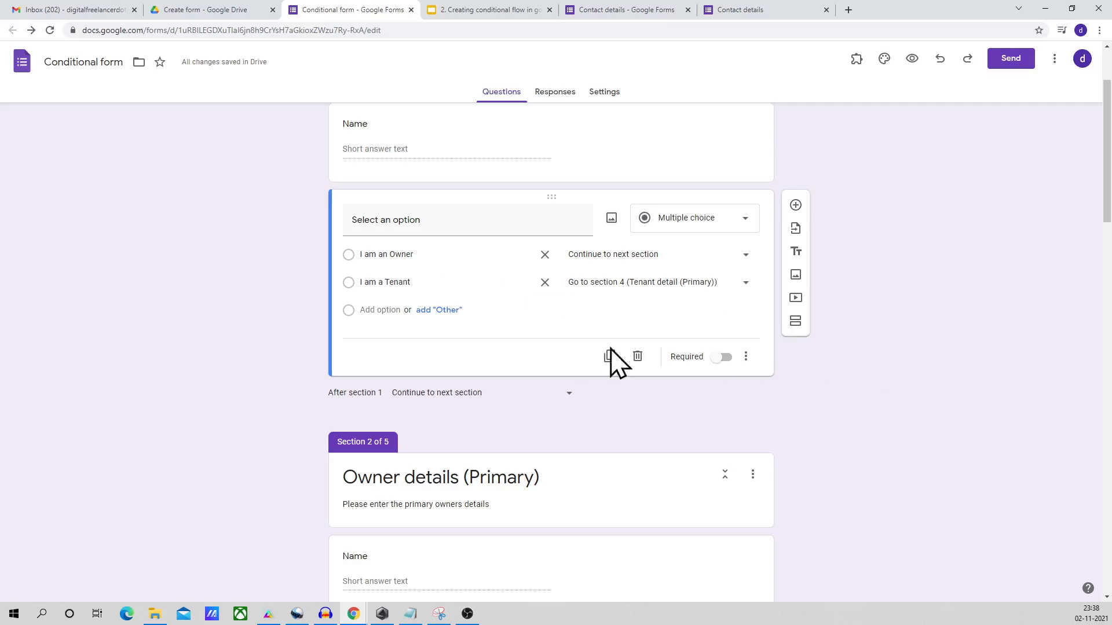
scroll(566, 397, "down", 15)
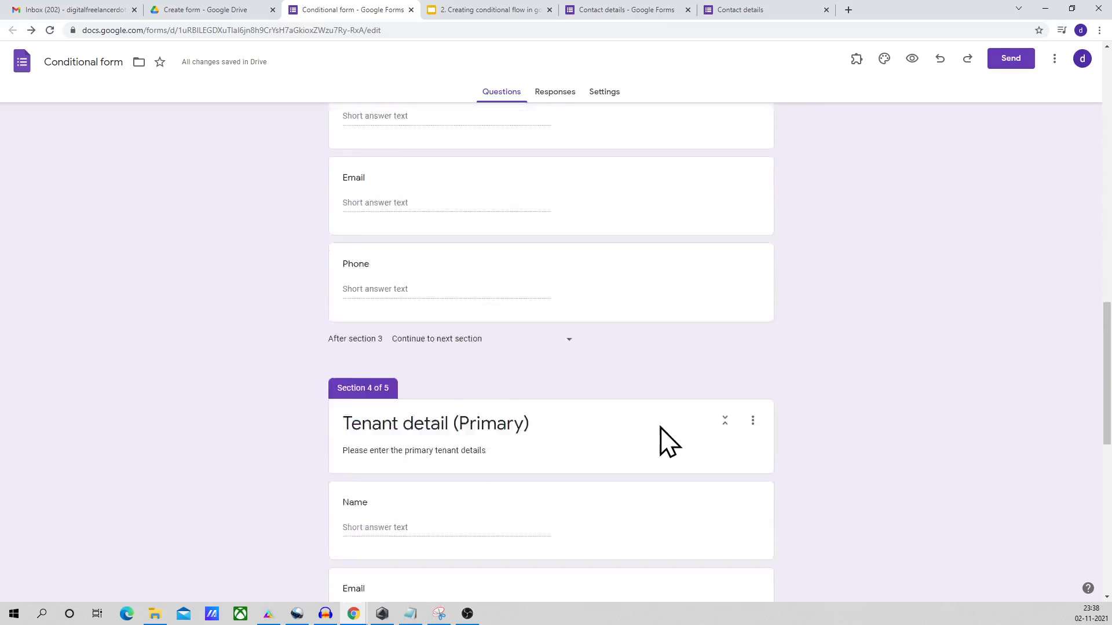
scroll(637, 405, "down", 3)
scroll(312, 295, "up", 15)
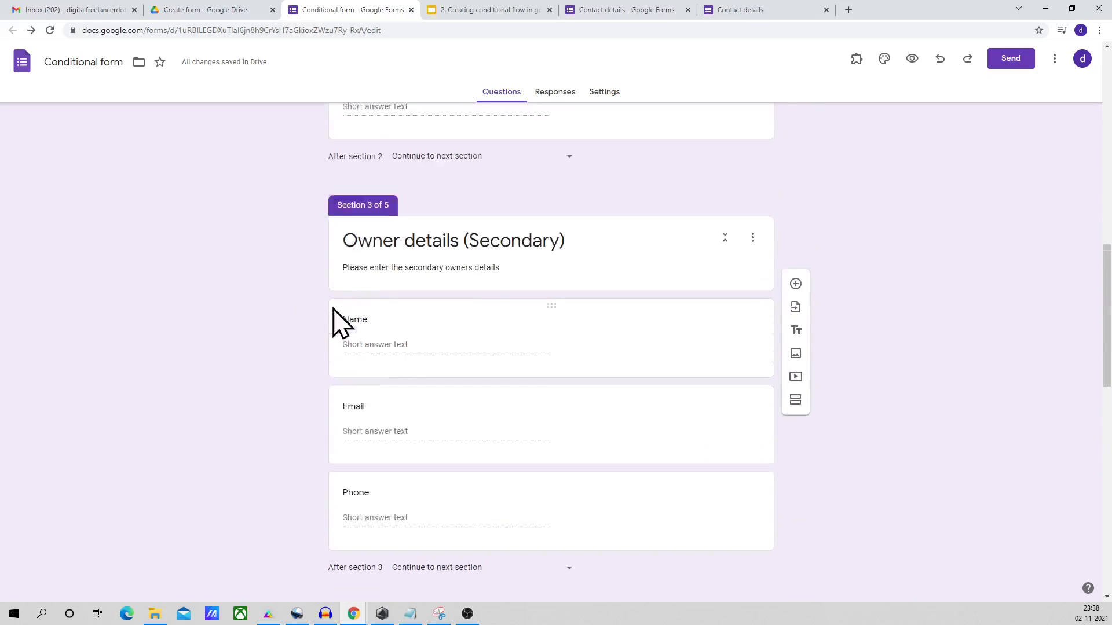
scroll(922, 373, "up", 4)
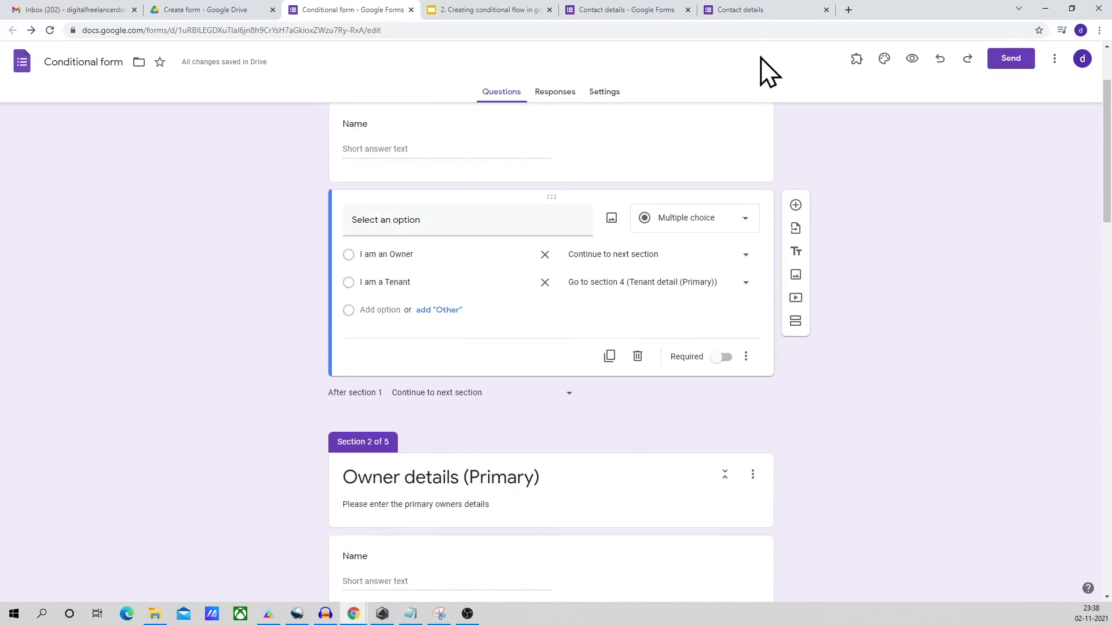
left_click(746, 10)
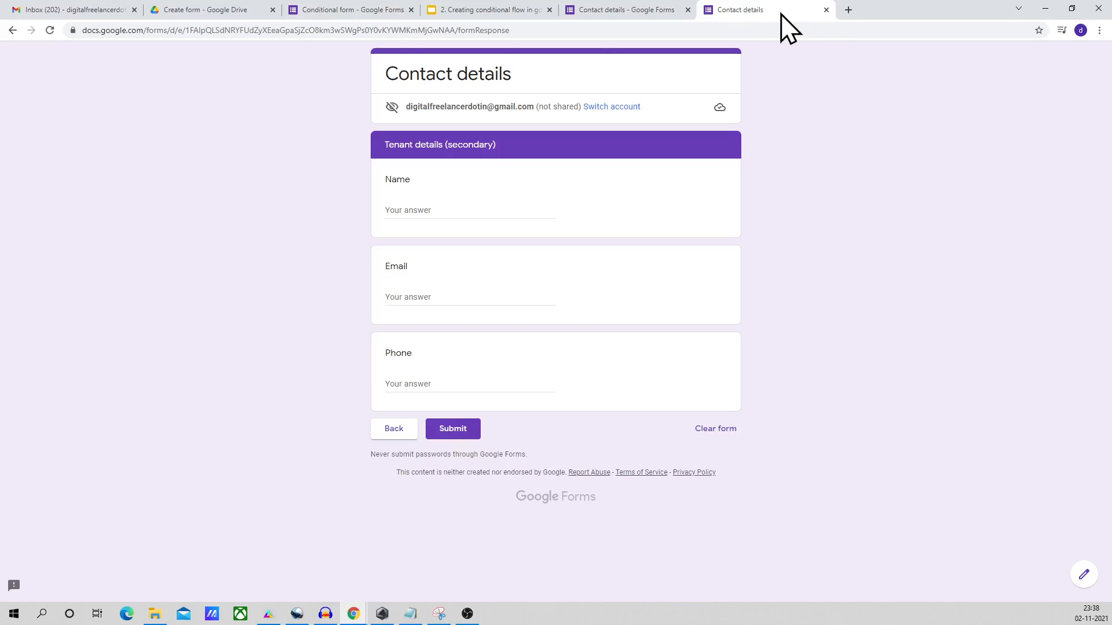
left_click(367, 11)
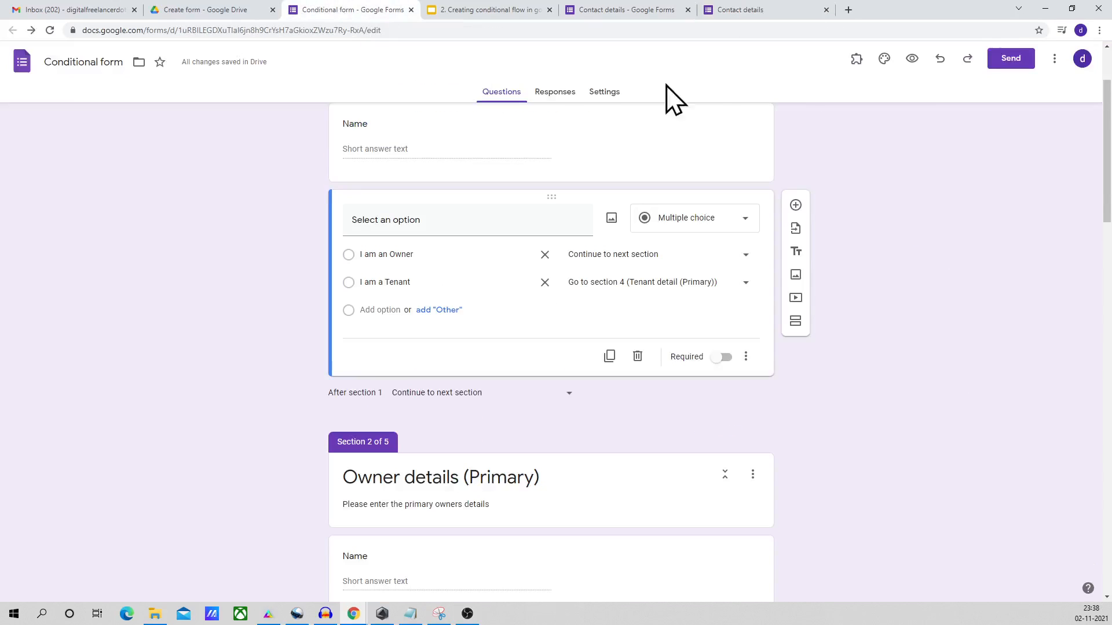
- Preview the form with "I am an Owner" selected, step through the pages following the secondary owner section, and close the preview
left_click(908, 57)
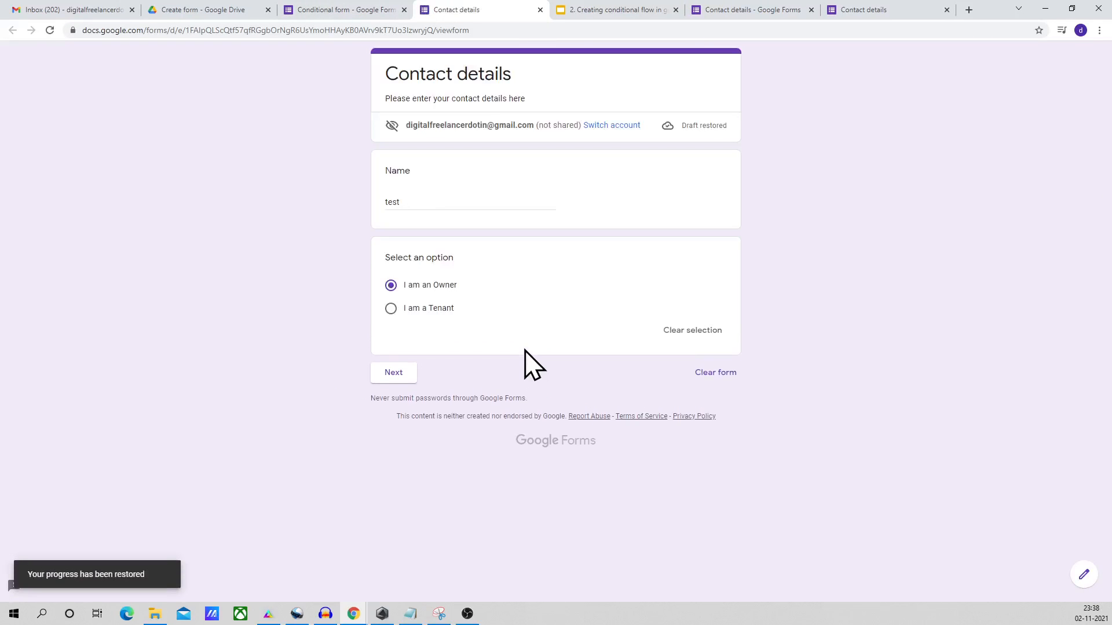
left_click(405, 373)
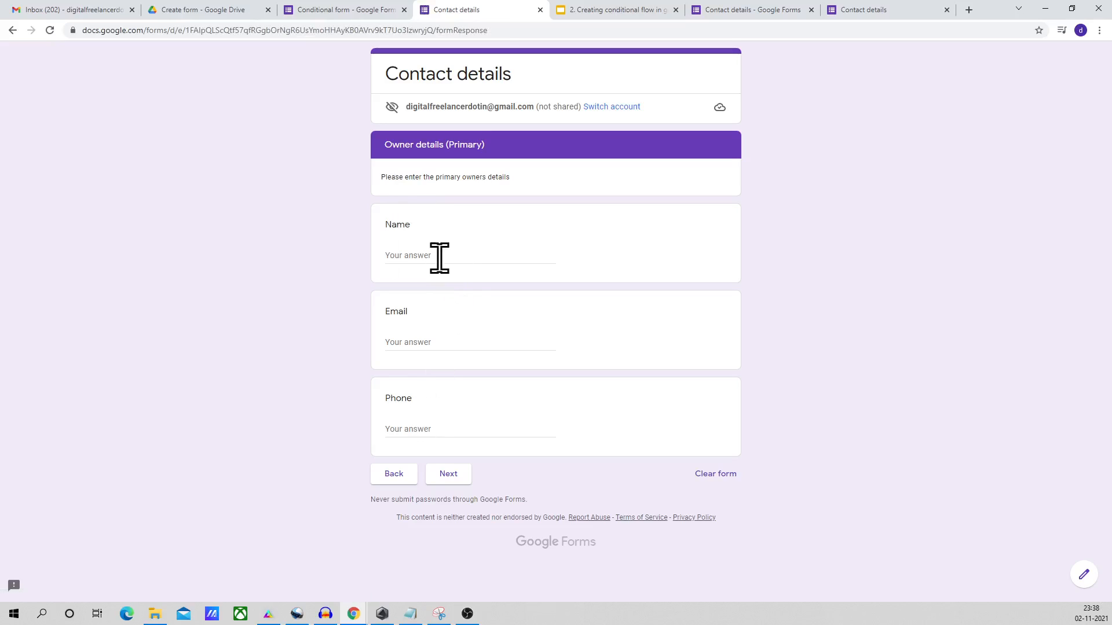
left_click(448, 476)
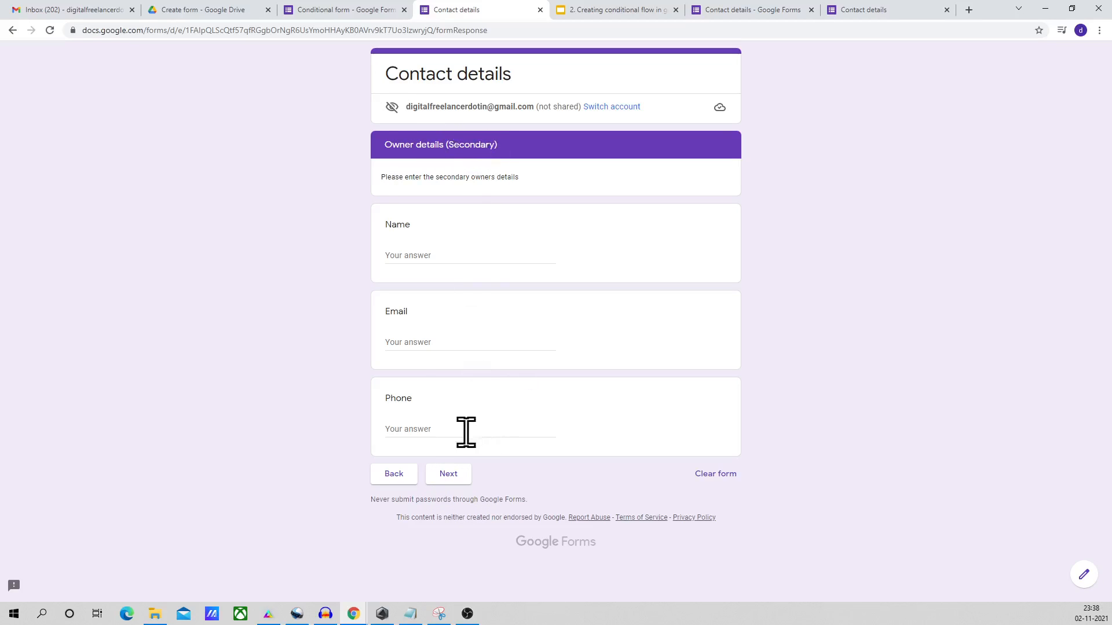
left_click(447, 476)
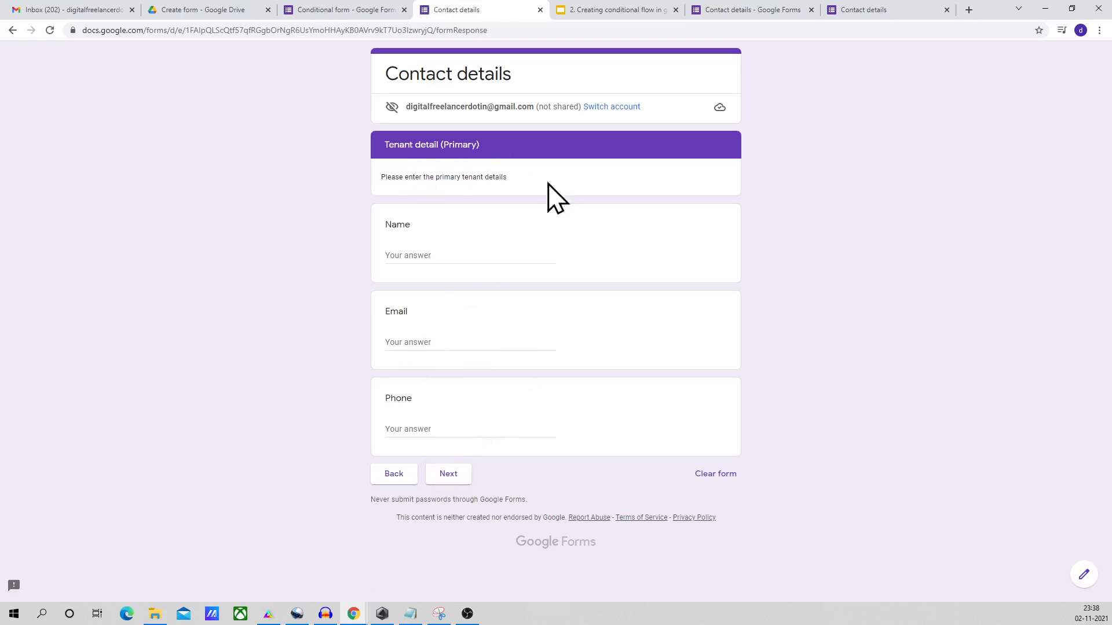
left_click(540, 10)
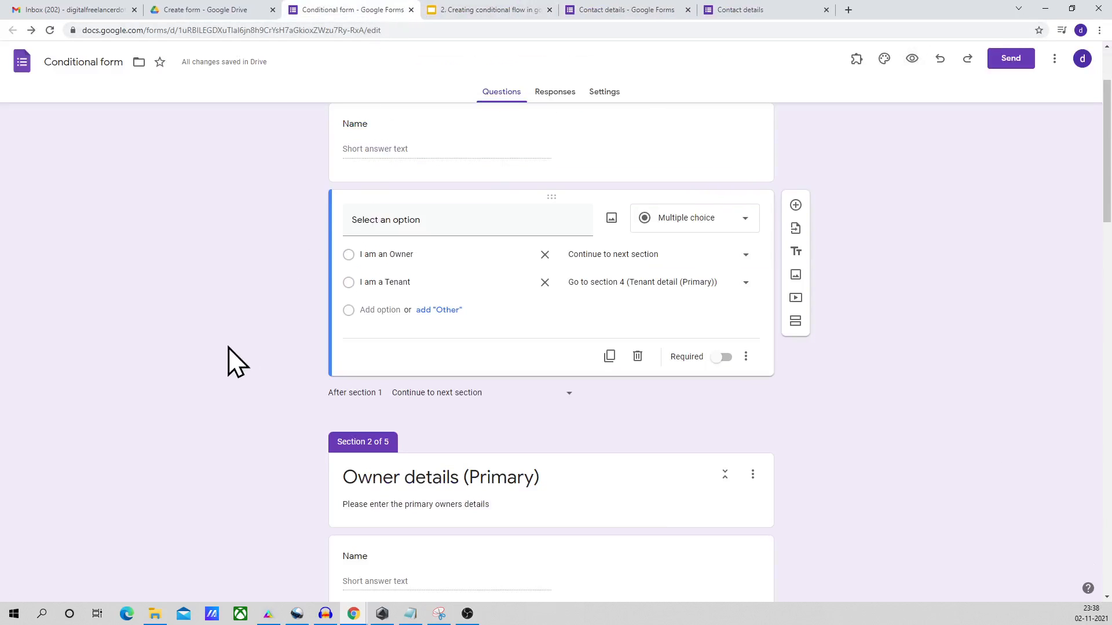
- Set the form to be submitted after section 3, Owner details (Secondary), instead of continuing to the next section
scroll(293, 365, "down", 9)
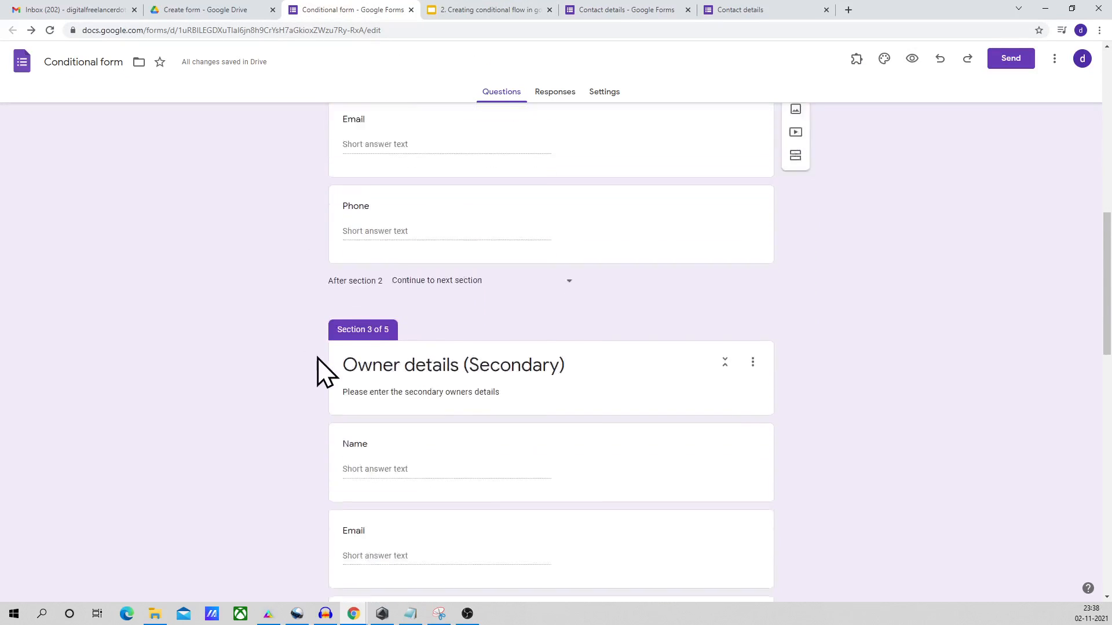
scroll(313, 357, "down", 2)
scroll(490, 359, "down", 2)
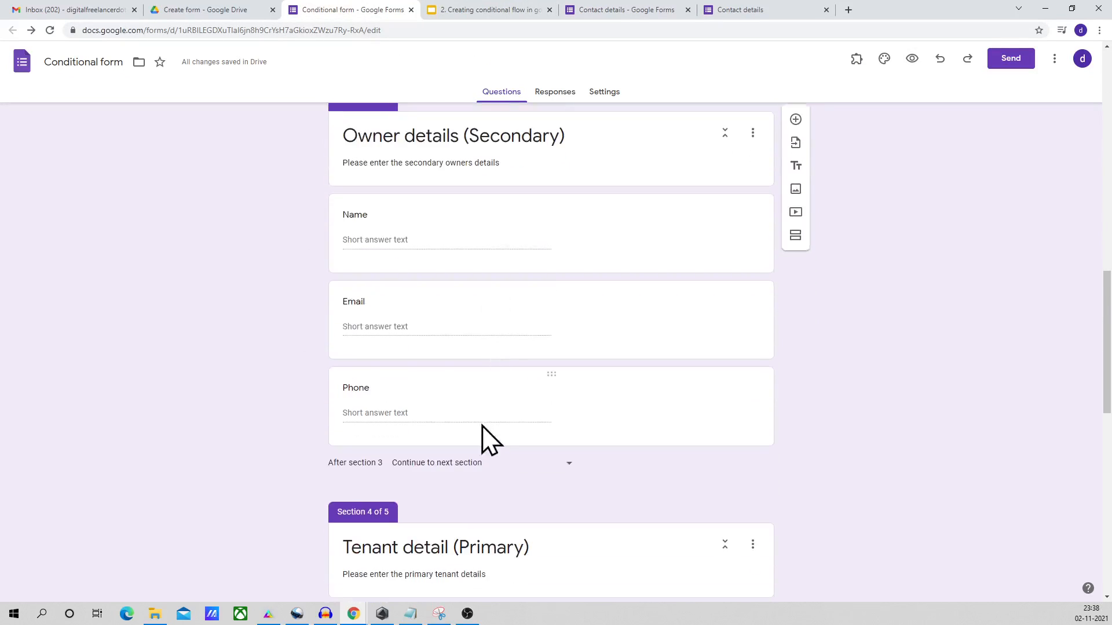
left_click(332, 463)
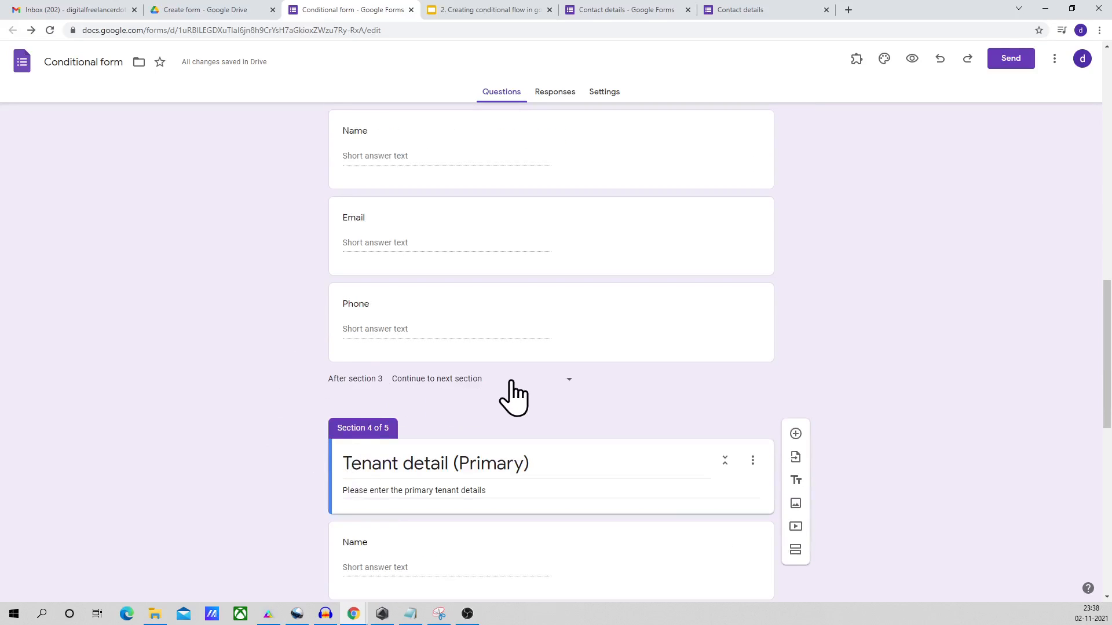
scroll(268, 355, "up", 2)
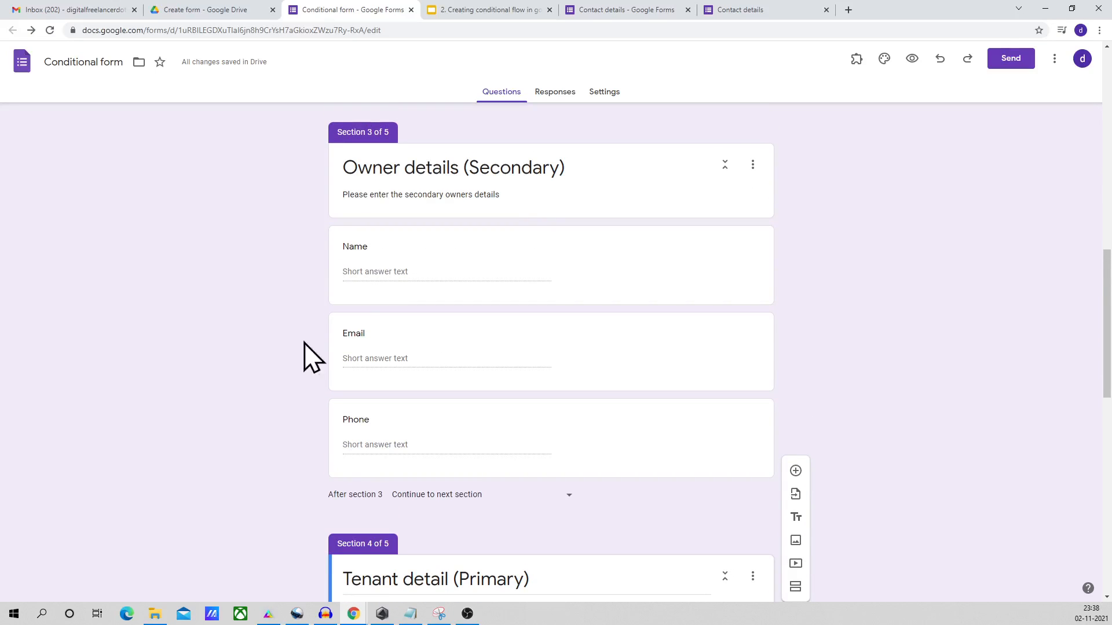
left_click(566, 498)
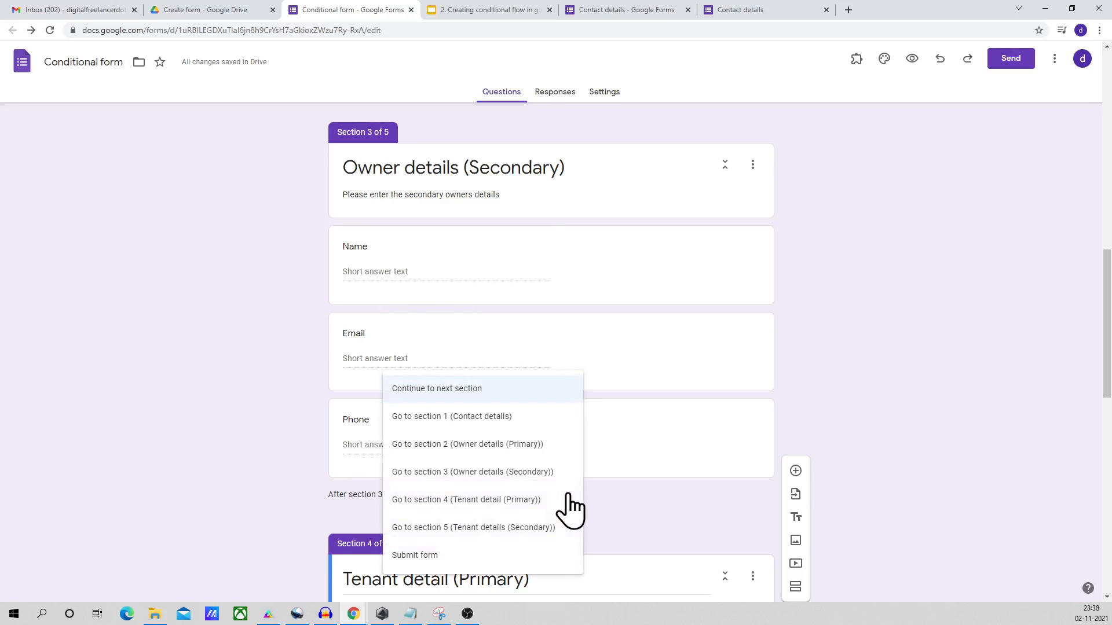
left_click(456, 555)
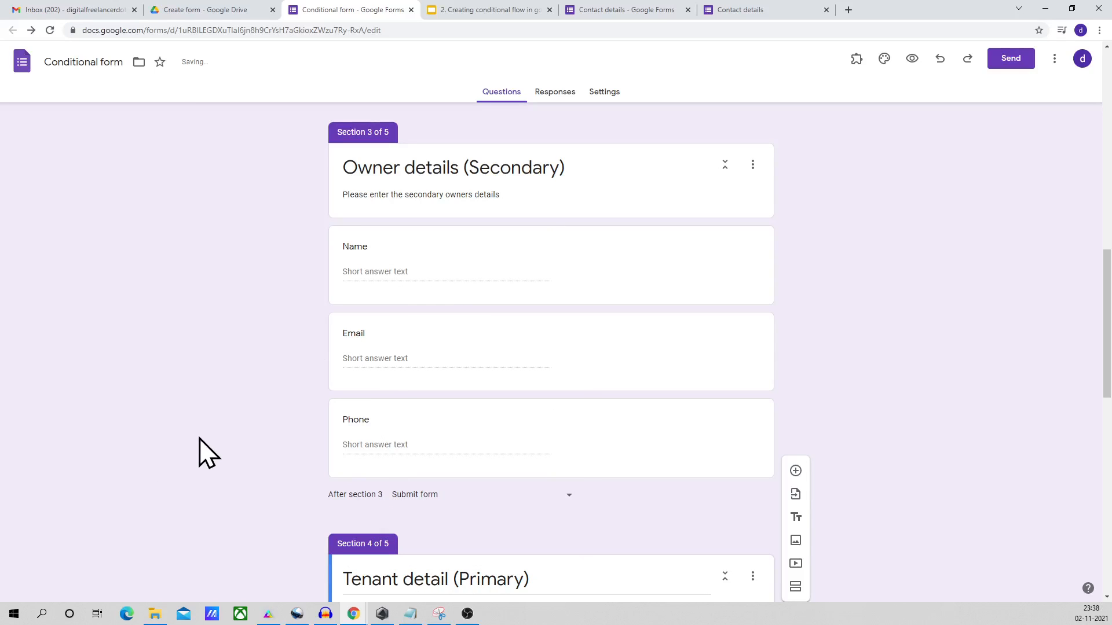
- Preview the form with "I am an Owner" selected and page through to the secondary owner section
scroll(220, 454, "down", 4)
scroll(260, 440, "up", 4)
left_click(913, 58)
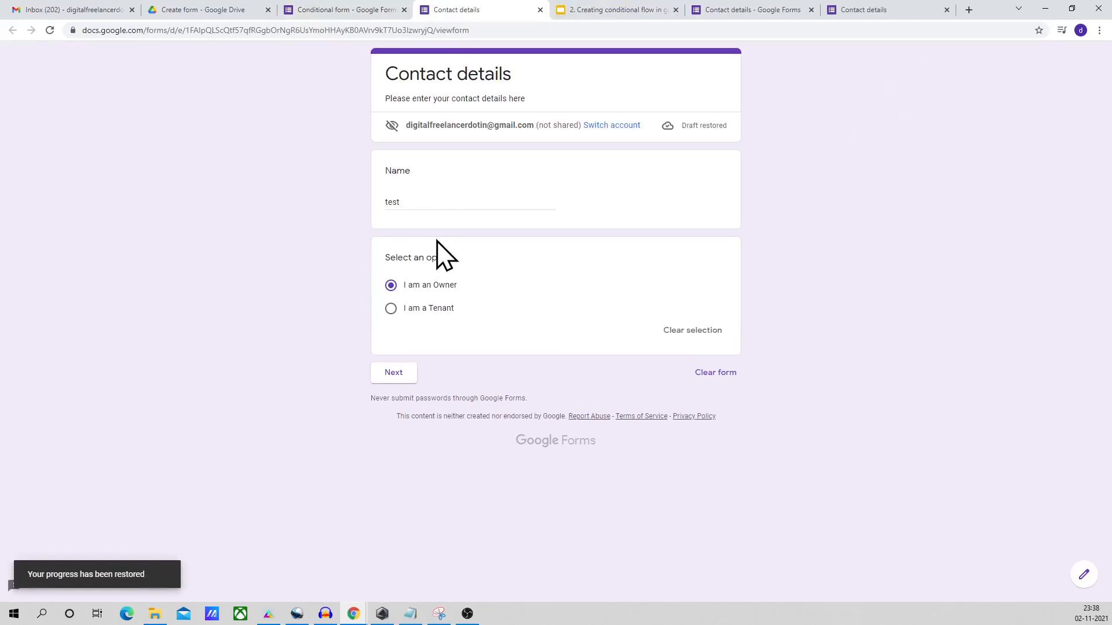
left_click(394, 374)
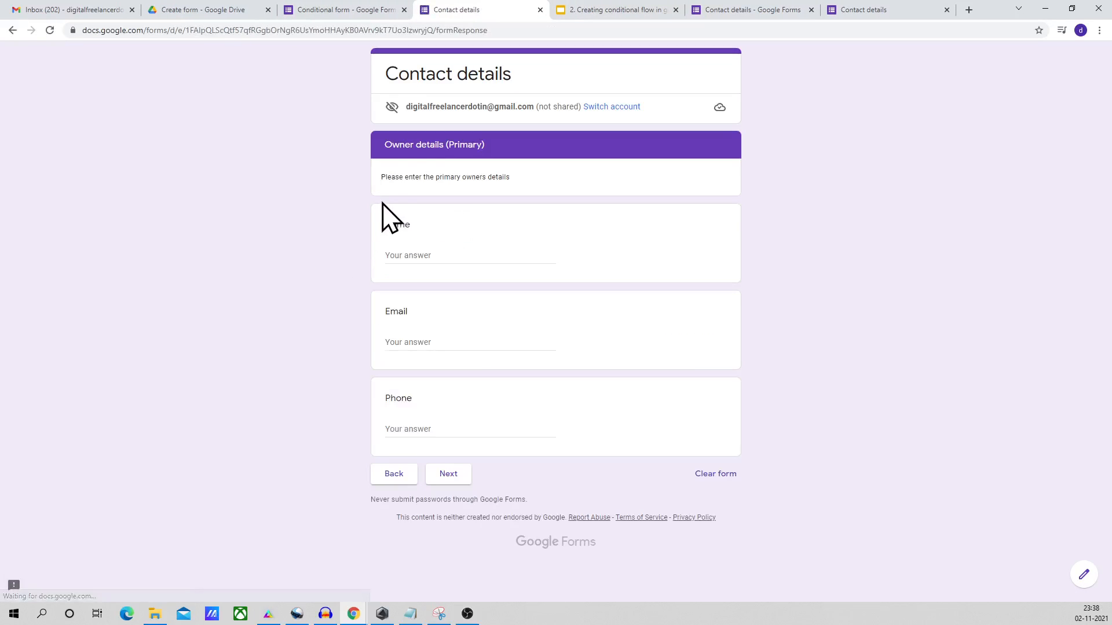
left_click(443, 475)
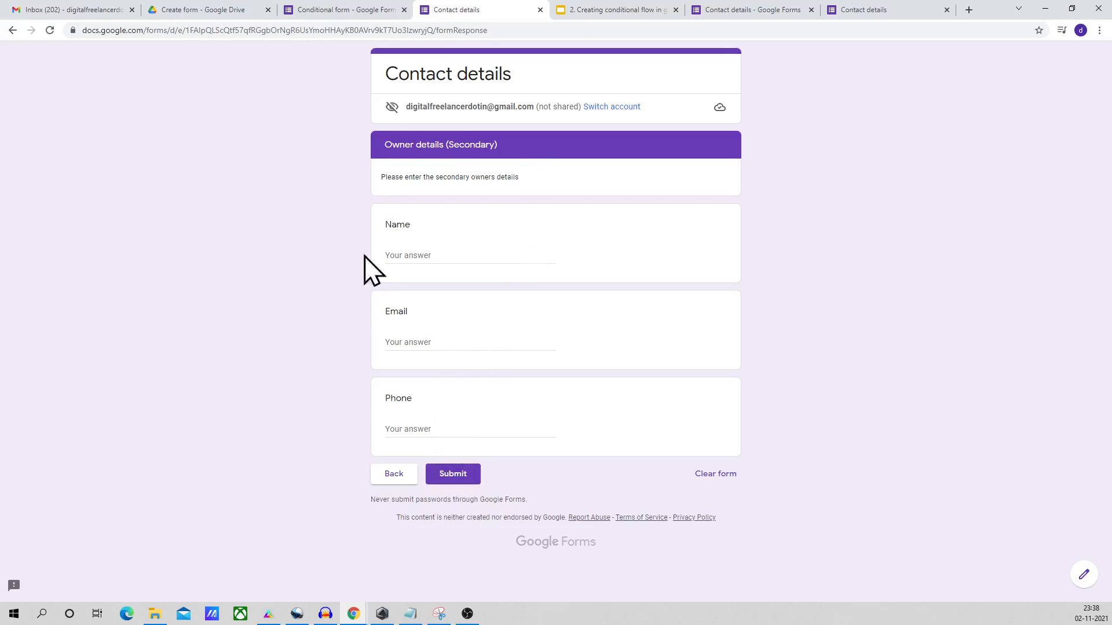
- Return to the preview's first page, select "I am a Tenant" and page through to the secondary tenant section
left_click(394, 472)
left_click(382, 475)
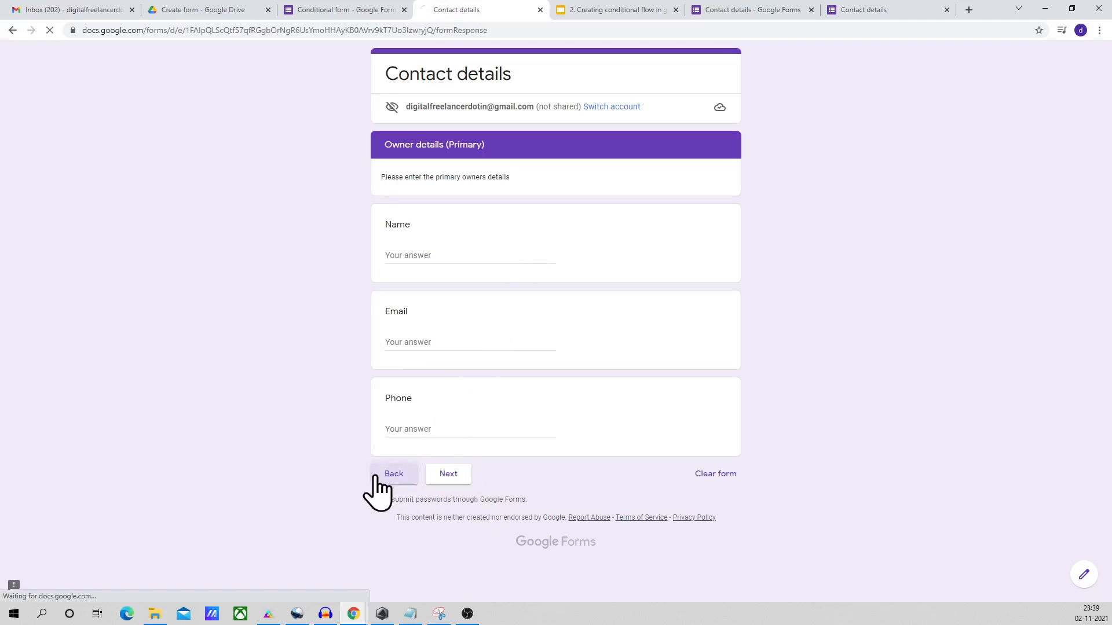
left_click(424, 308)
left_click(393, 373)
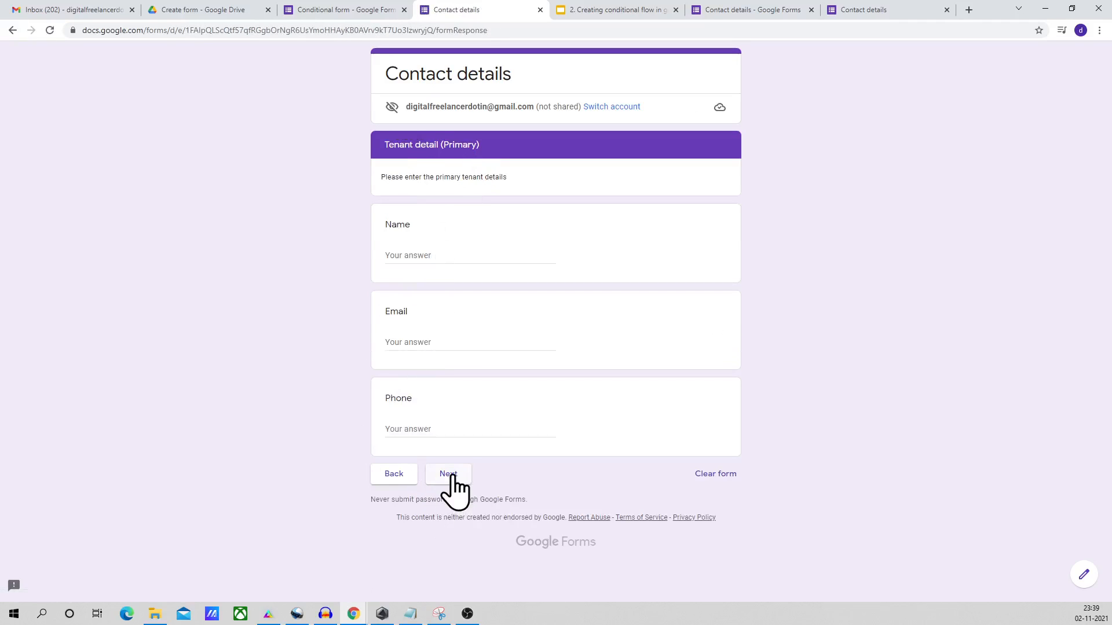
left_click(451, 476)
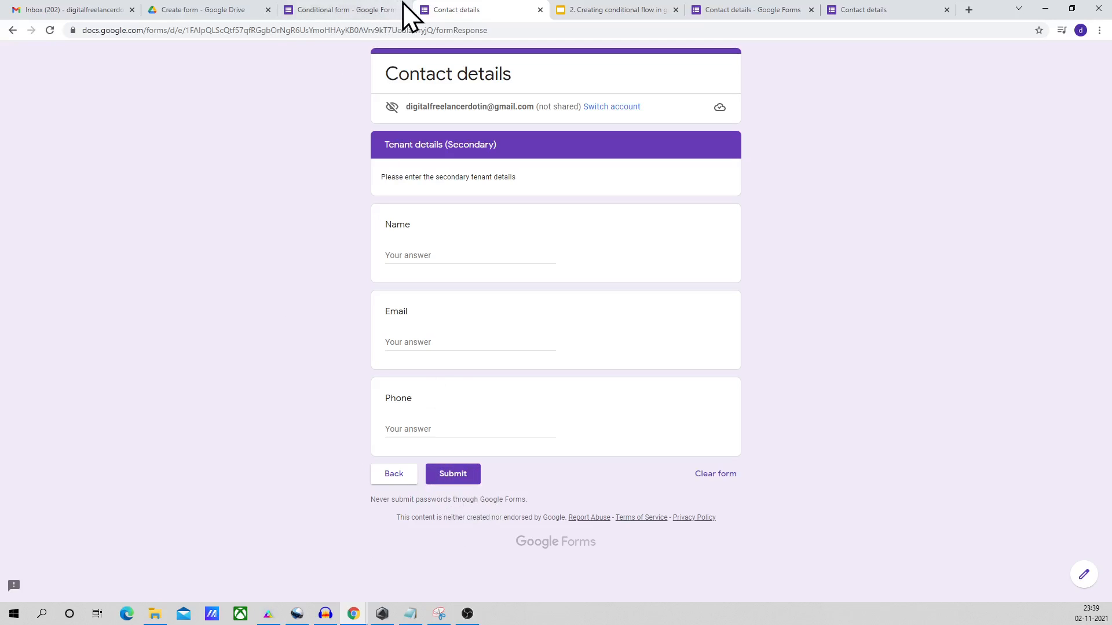
- Review the destination choices after section 3 in the form editor without changing them, and look over the neighbouring sections
left_click(360, 10)
scroll(313, 382, "down", 2)
left_click(436, 383)
left_click(439, 380)
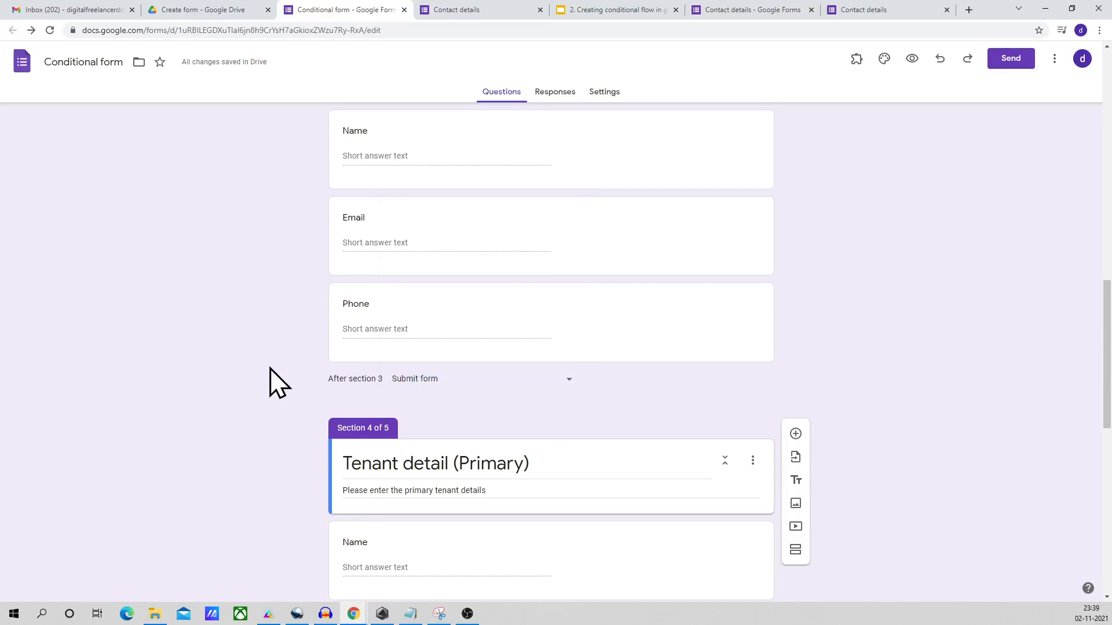
left_click(529, 383)
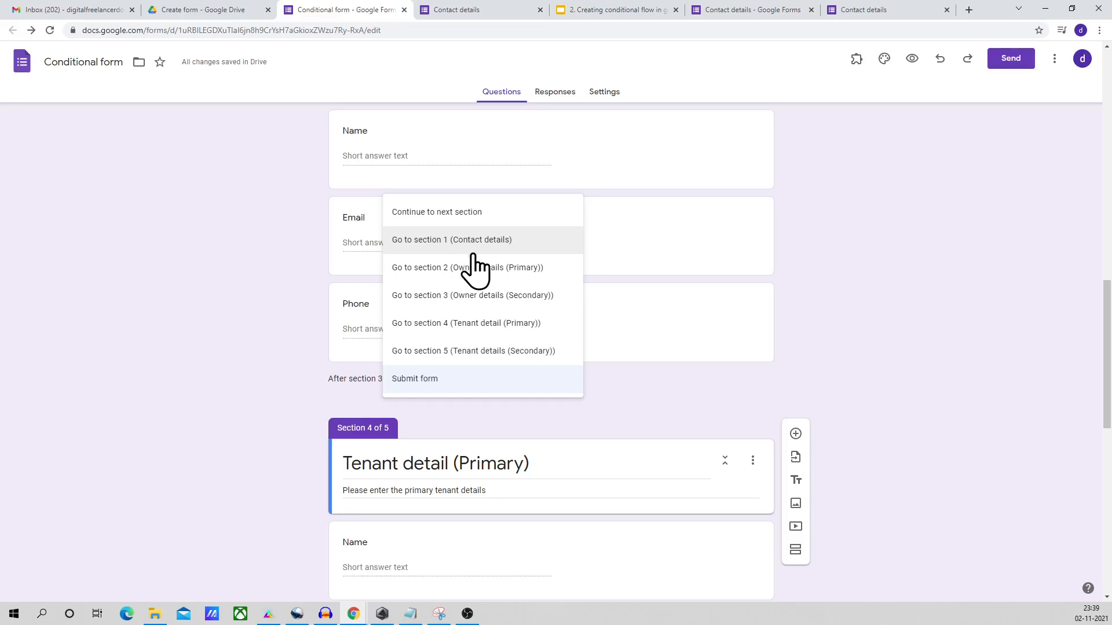
left_click(597, 383)
scroll(955, 394, "down", 8)
scroll(955, 394, "up", 4)
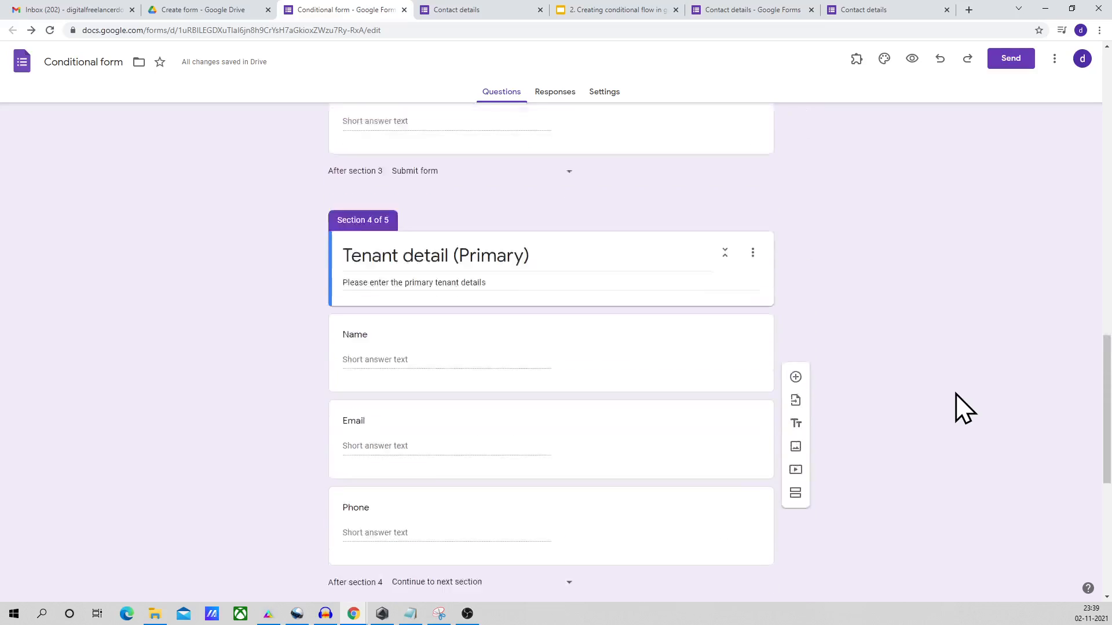
scroll(956, 400, "up", 10)
left_click(461, 9)
left_click(350, 11)
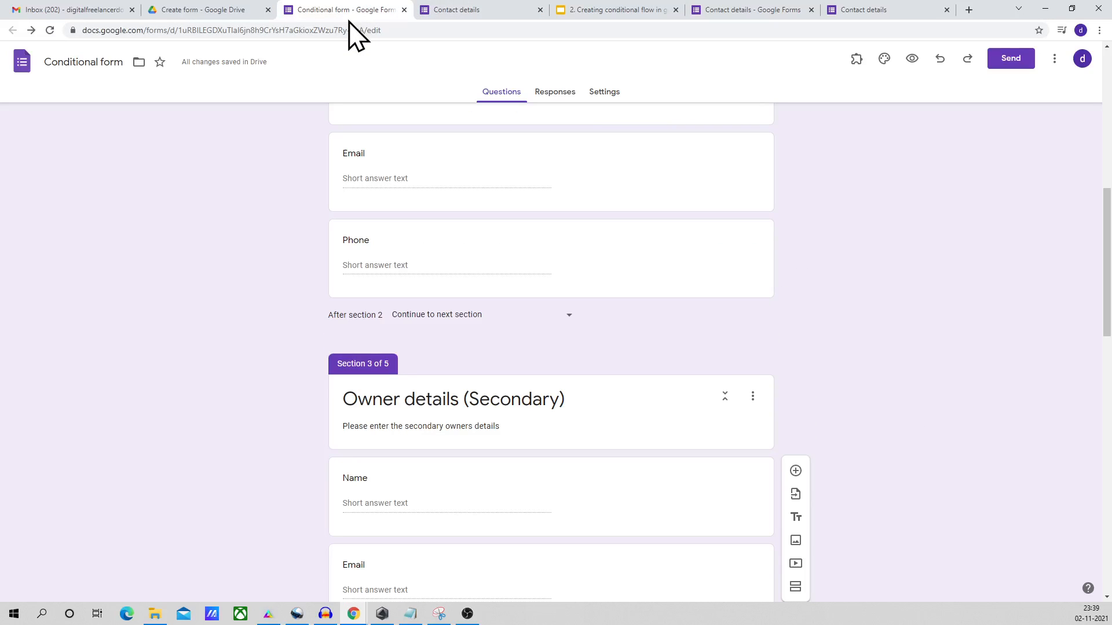
- View the form's responses and switch accepting responses off and back on
left_click(556, 93)
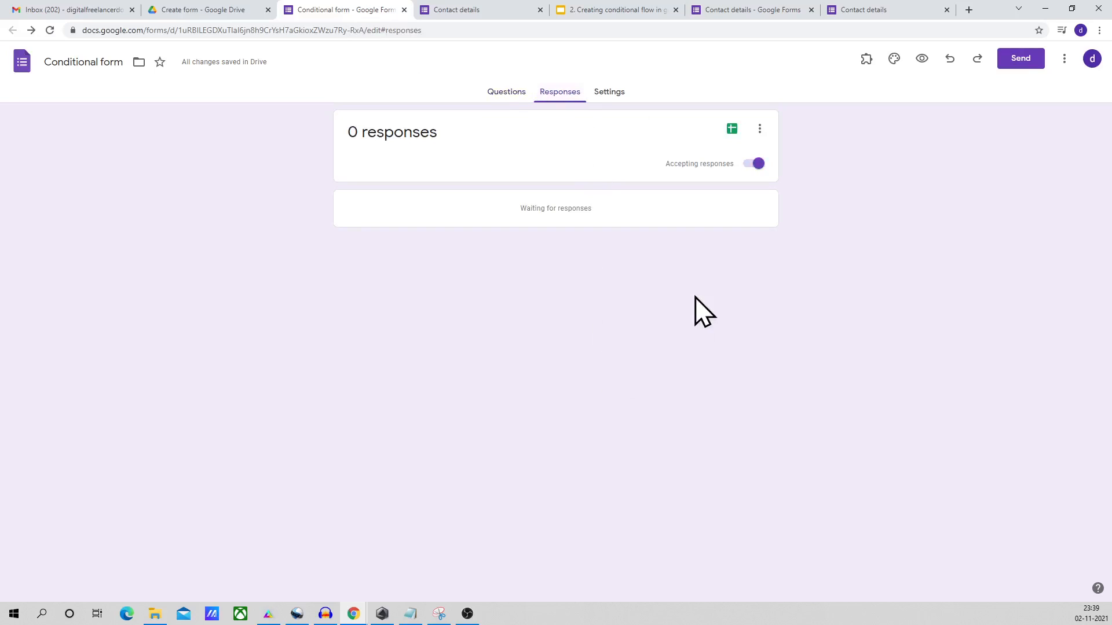
left_click(758, 163)
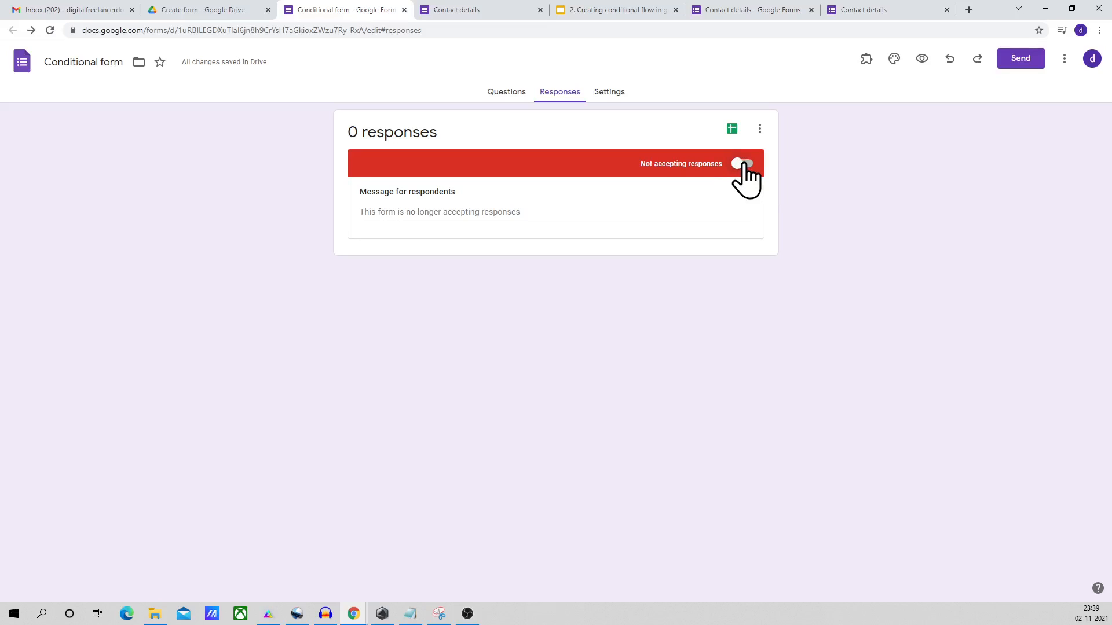
left_click(742, 165)
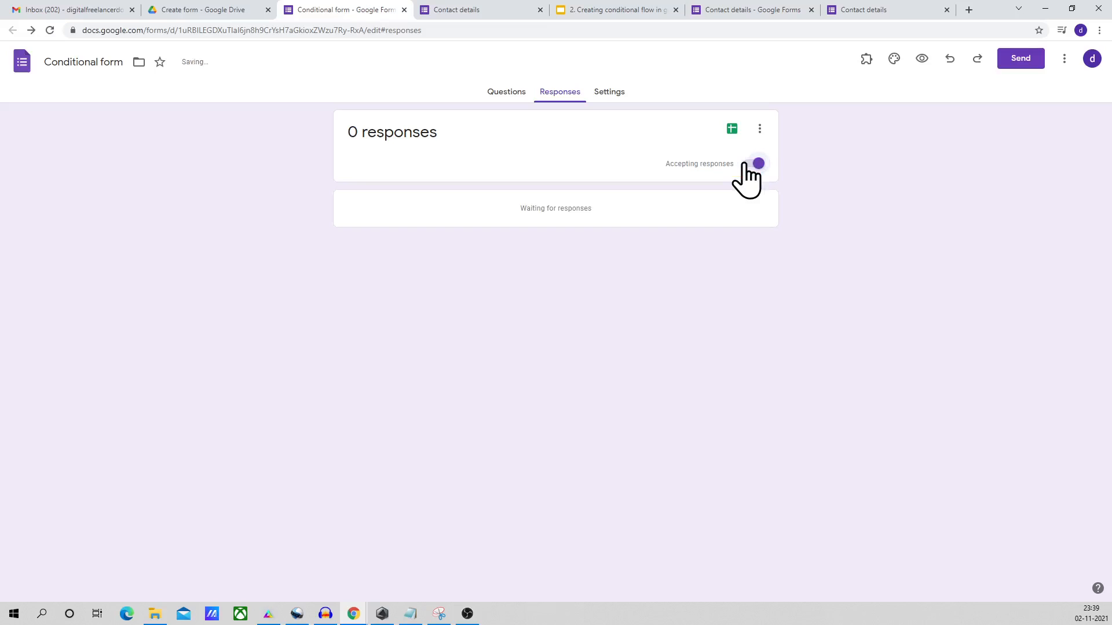
- Look through the additional response options, including email notifications, response destination and CSV download, without choosing any
left_click(759, 128)
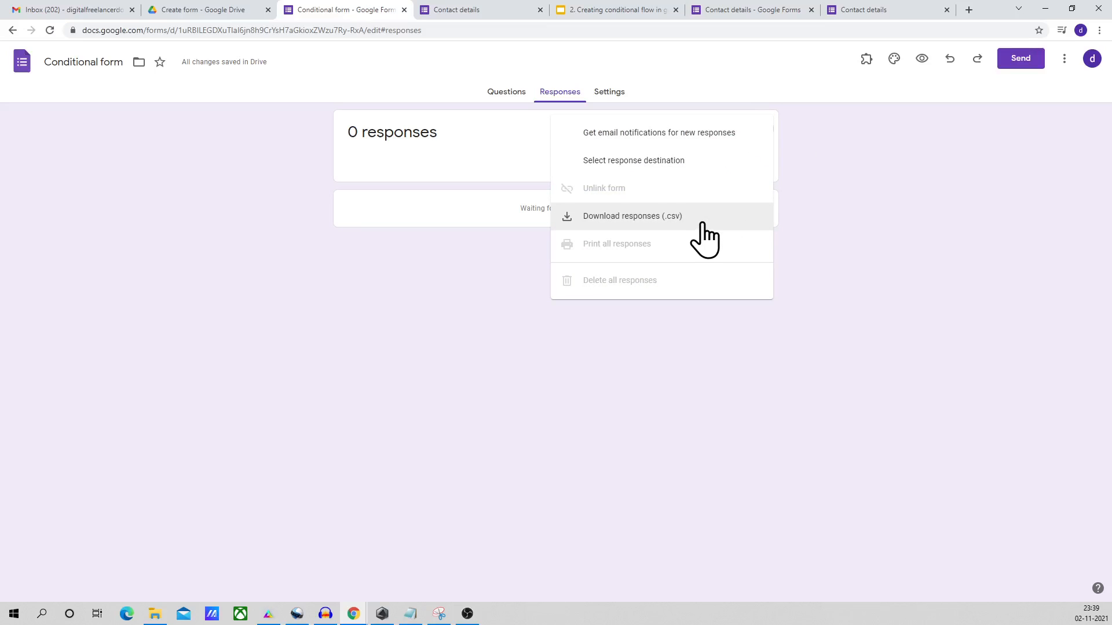
left_click(926, 238)
left_click(760, 130)
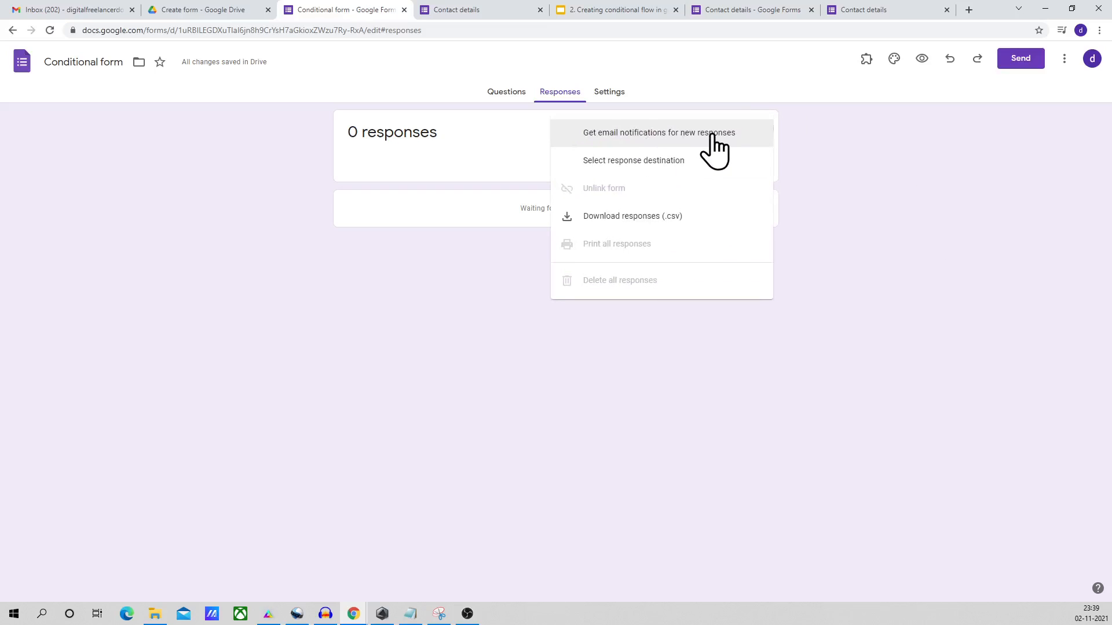
left_click(864, 176)
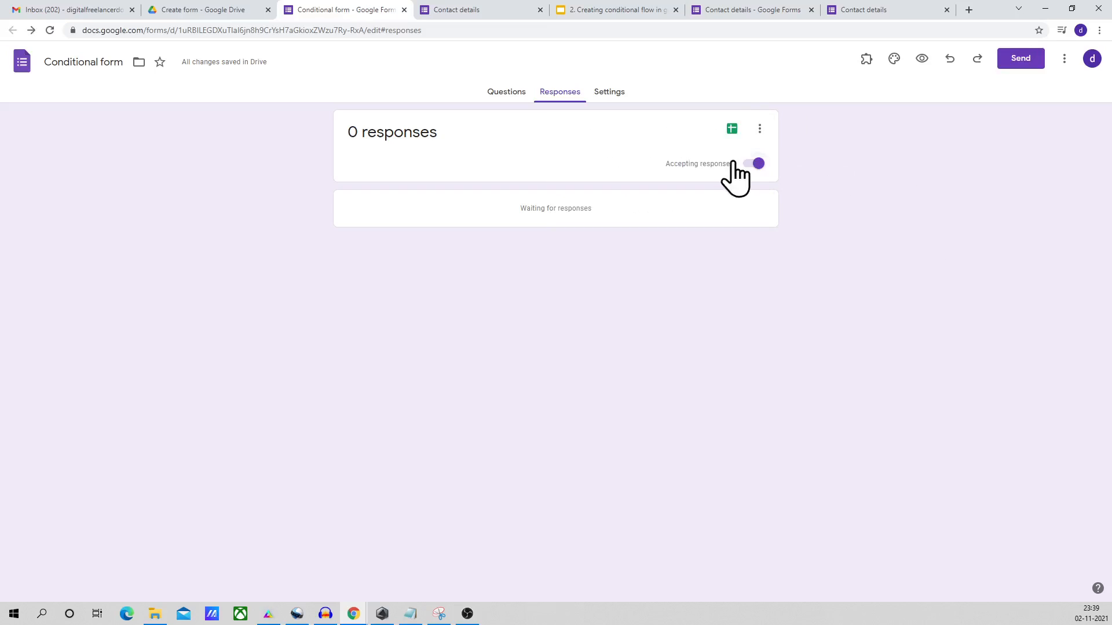
- Create a new spreadsheet named "Conditional form (Responses)" as the destination for the form's responses
left_click(734, 129)
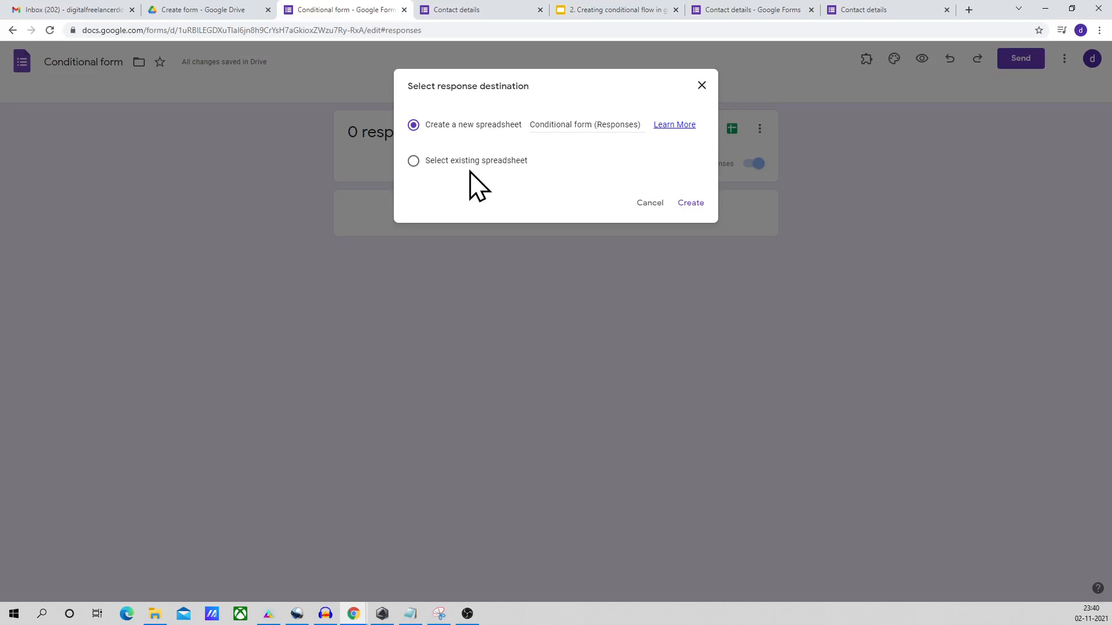
left_click(471, 125)
left_click(689, 202)
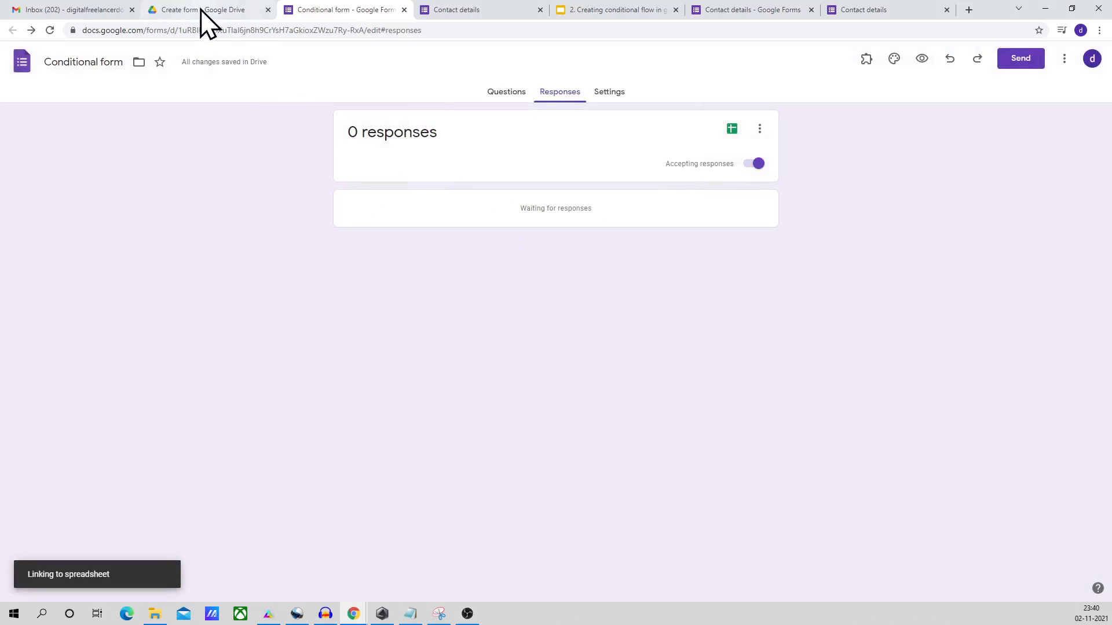
- Switch to Google Drive and check the Create form folder for the "Conditional form (Responses)" spreadsheet, glancing back at the form preview
left_click(200, 9)
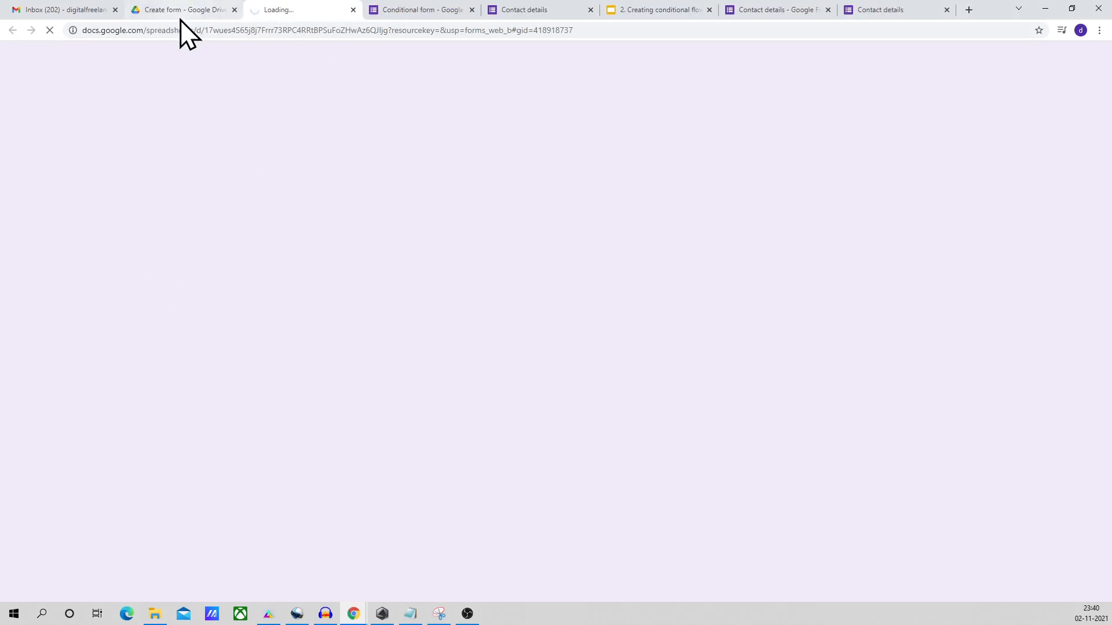
left_click(179, 16)
left_click(189, 264)
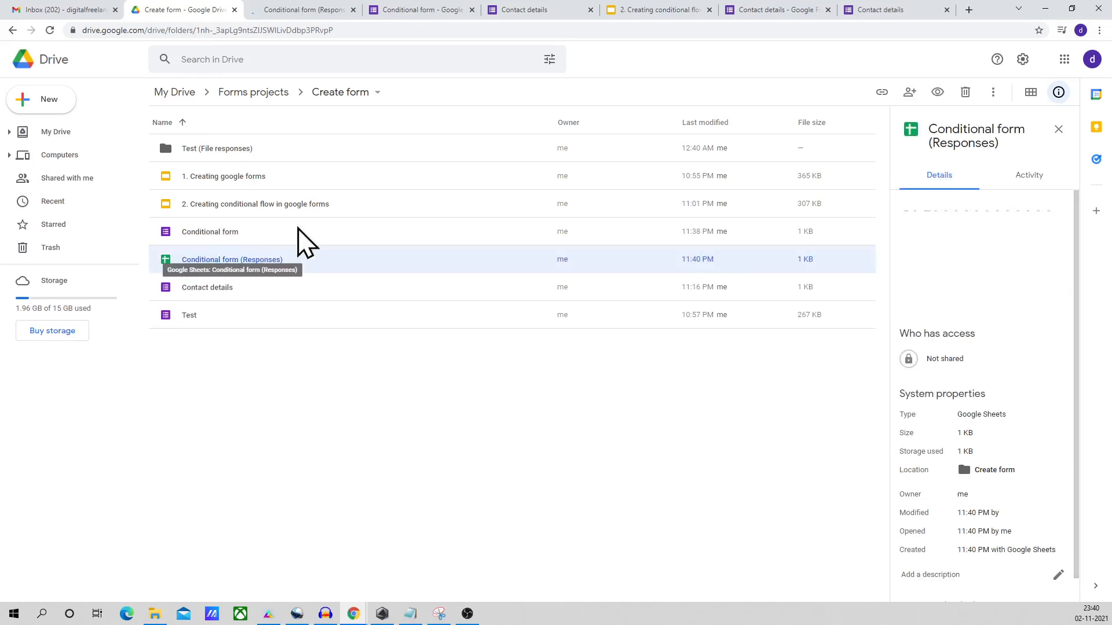
left_click(530, 10)
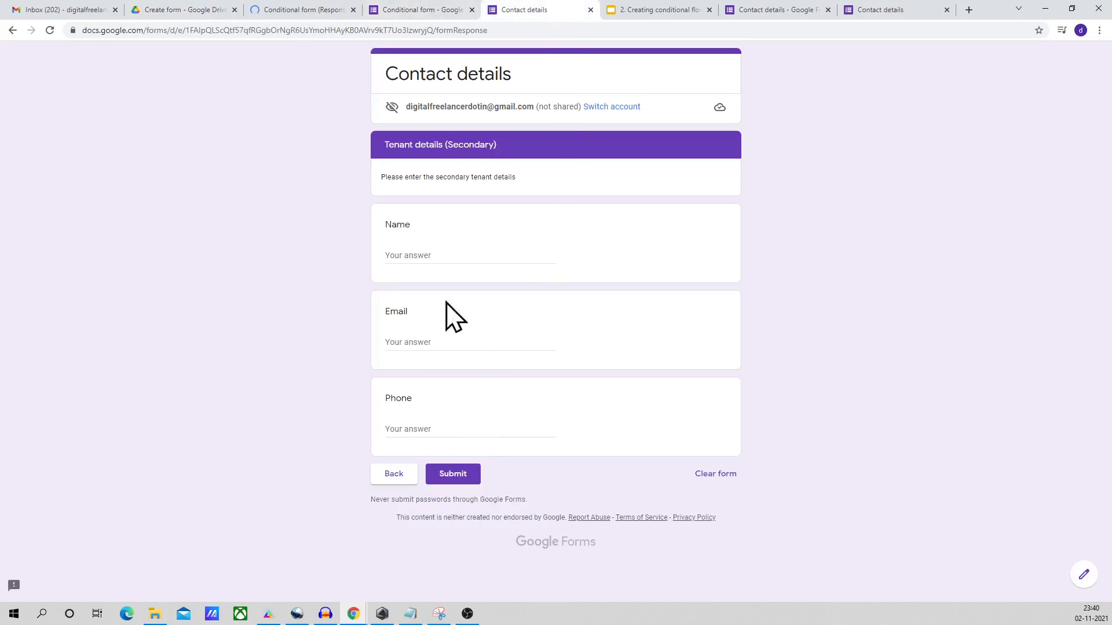
left_click(167, 13)
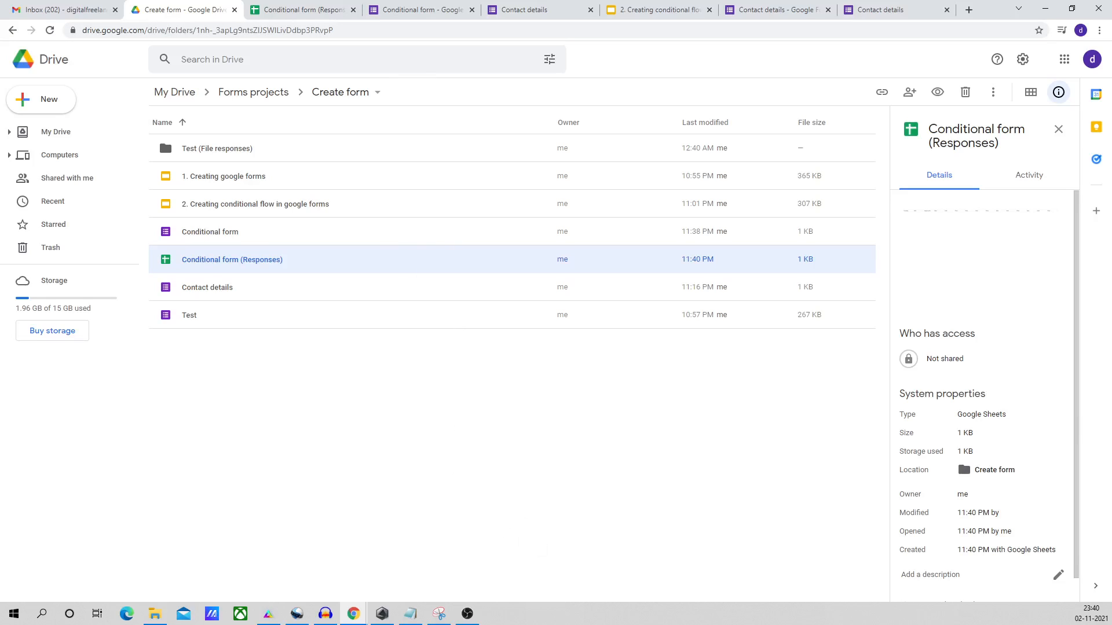
left_click(401, 425)
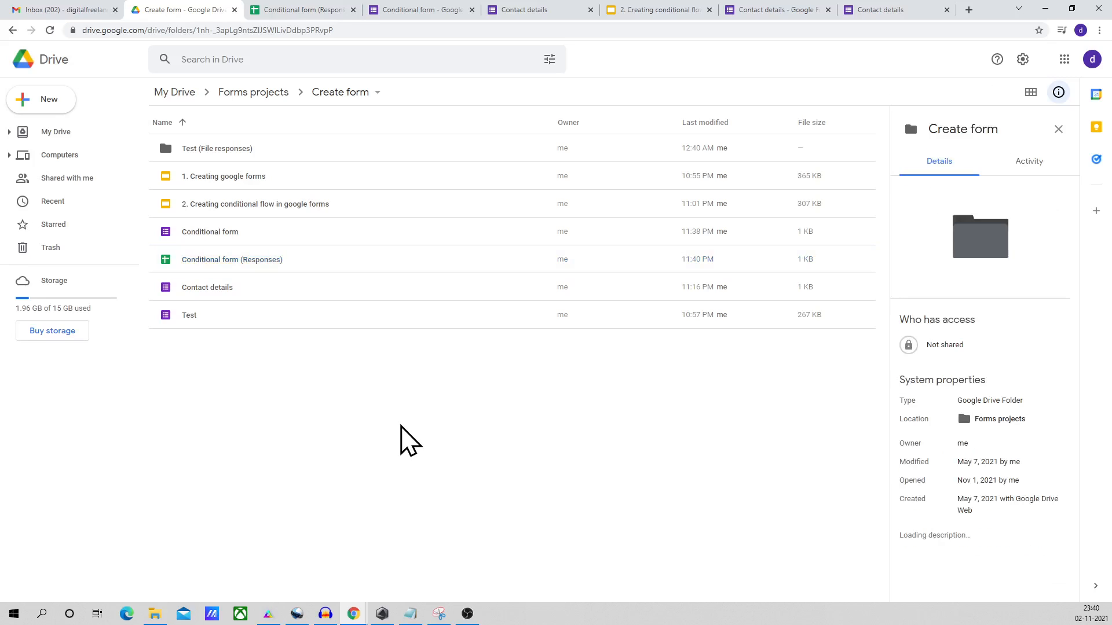